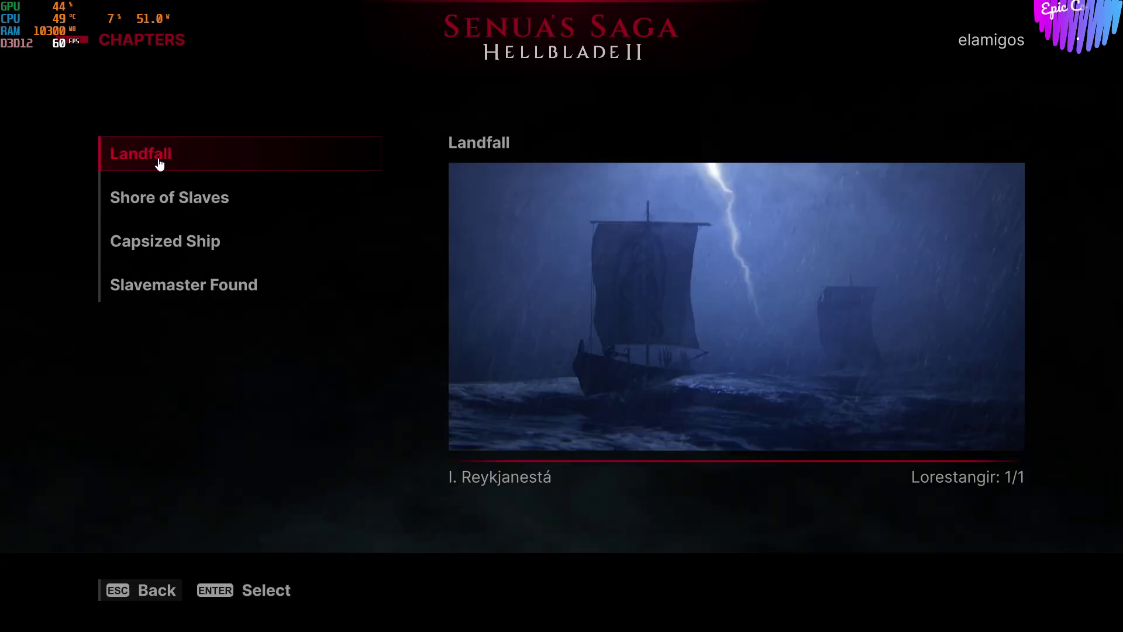
# Step: Load the Sjávarrisi section of chapter V, Bárðarvík, and close the game's error dialog
pyautogui.press('Escape')
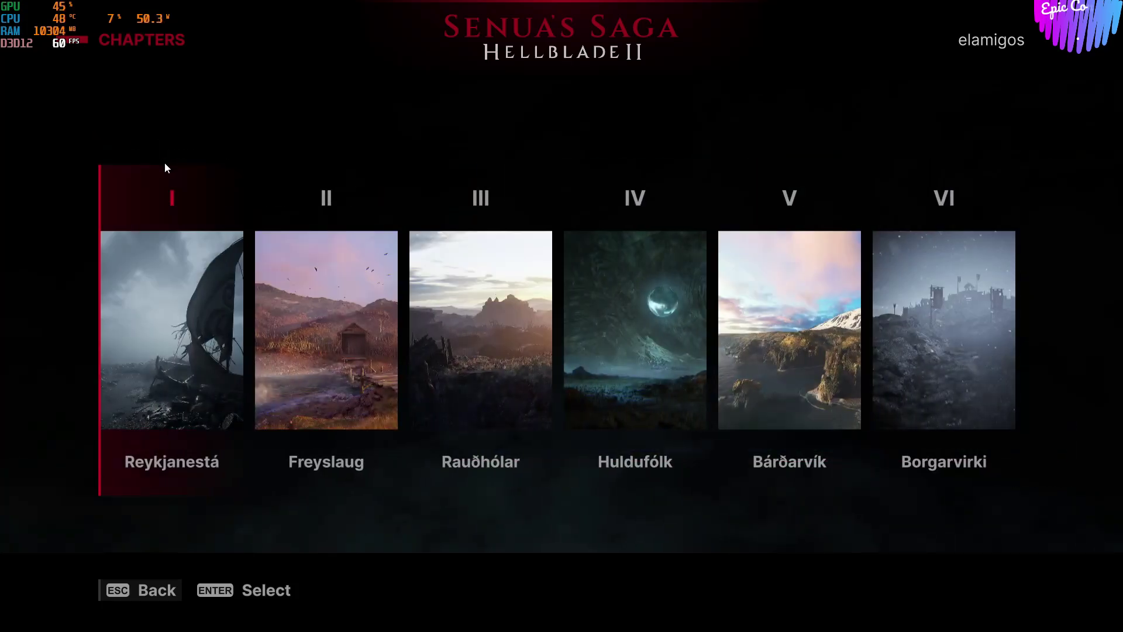
pyautogui.click(790, 328)
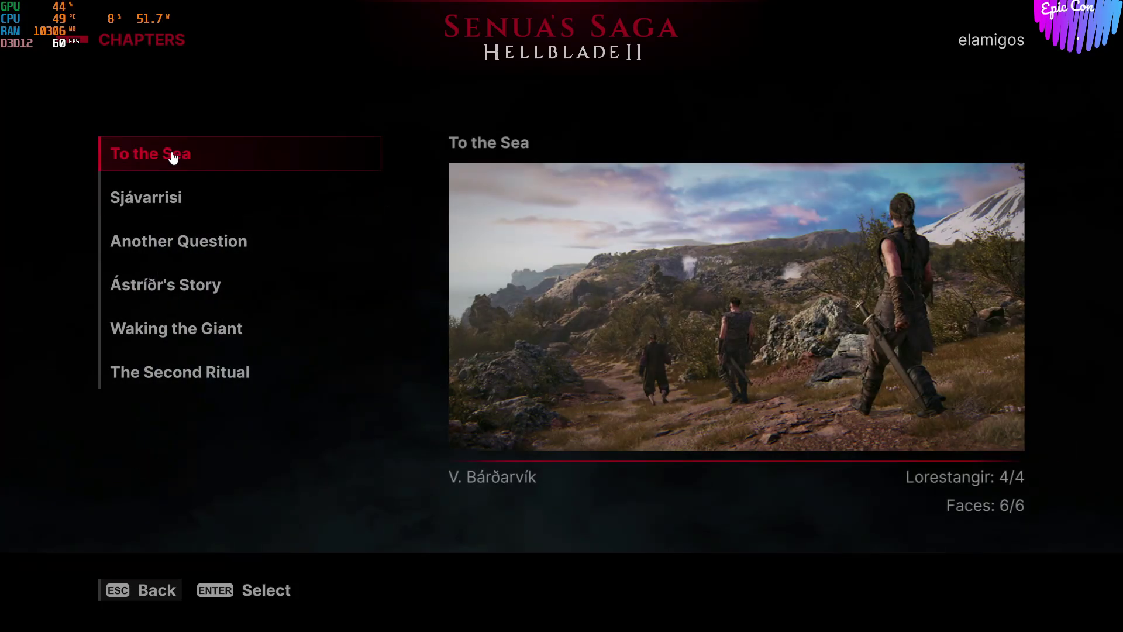
pyautogui.press('Escape')
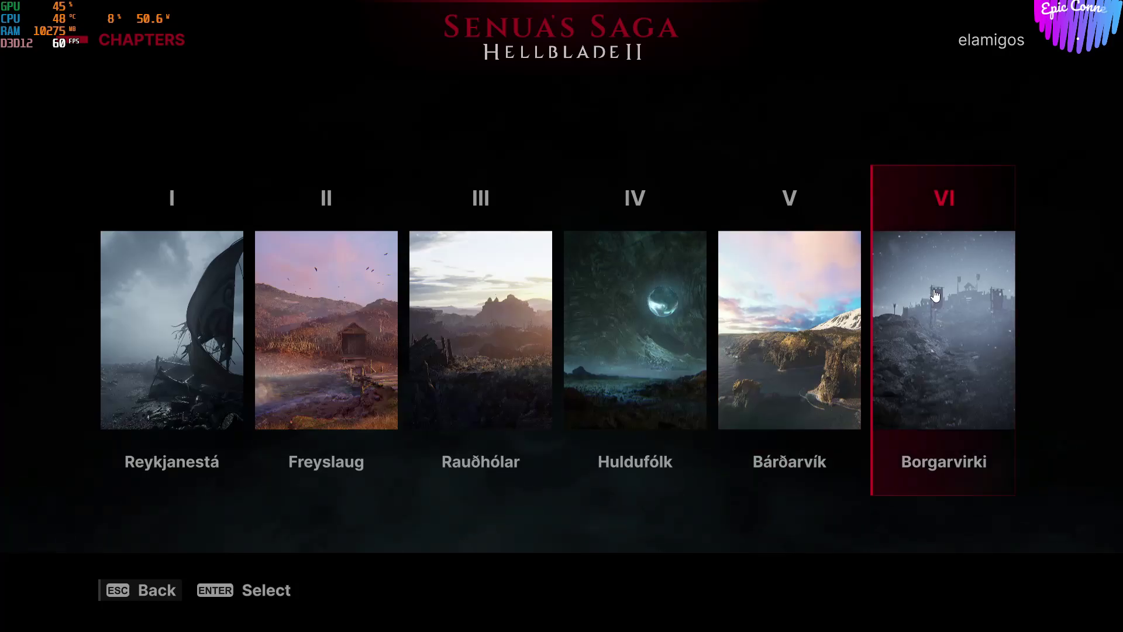
pyautogui.click(804, 287)
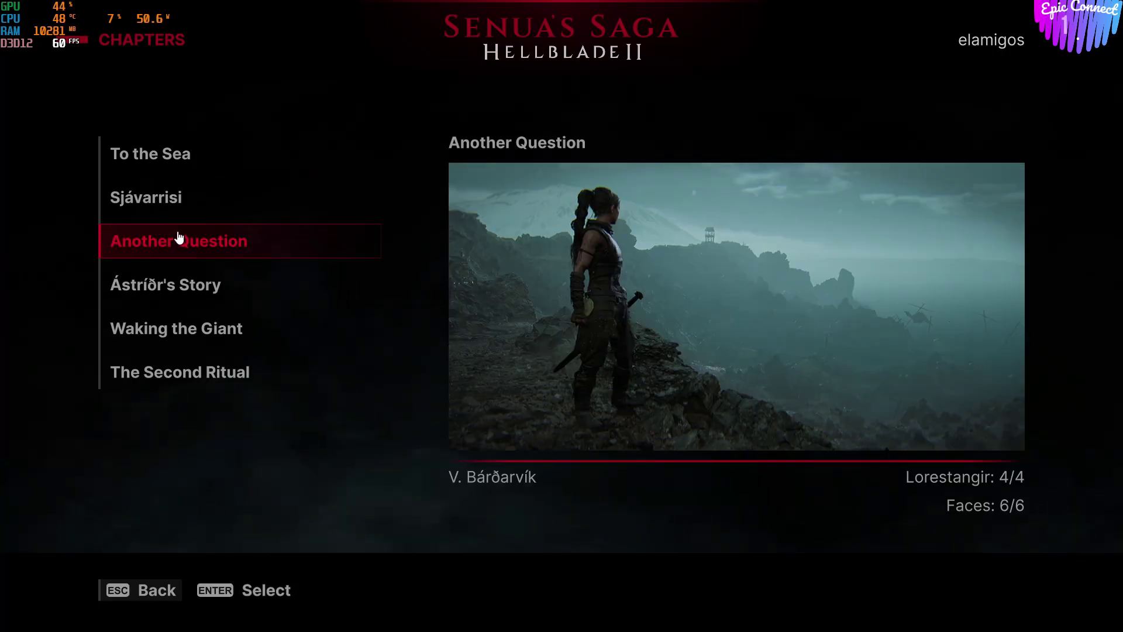
pyautogui.click(163, 198)
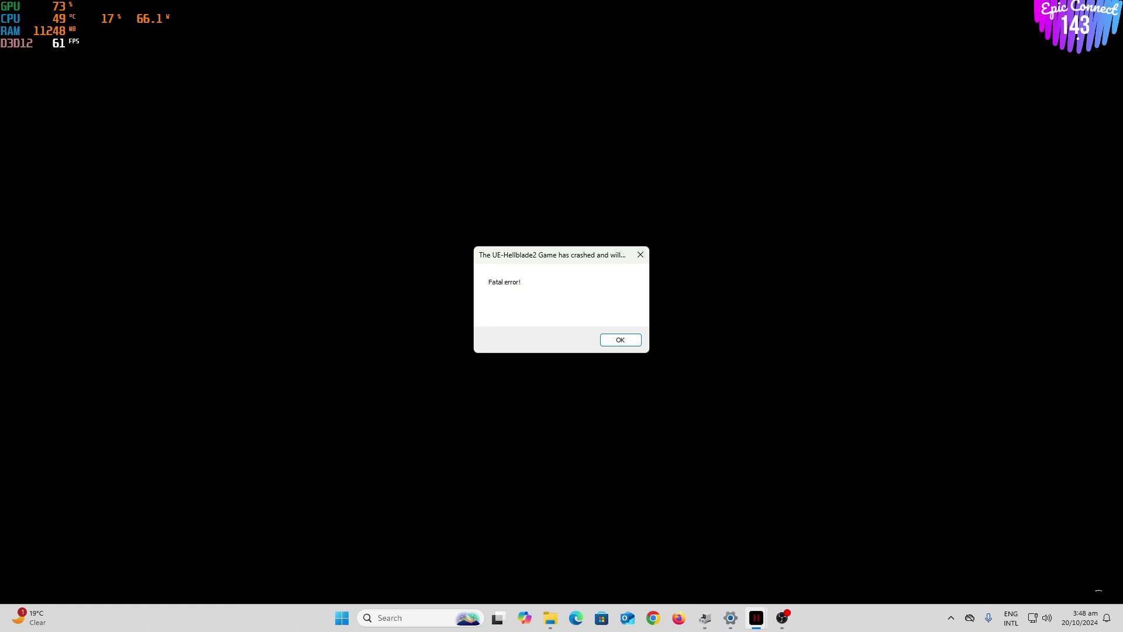
pyautogui.press('Return')
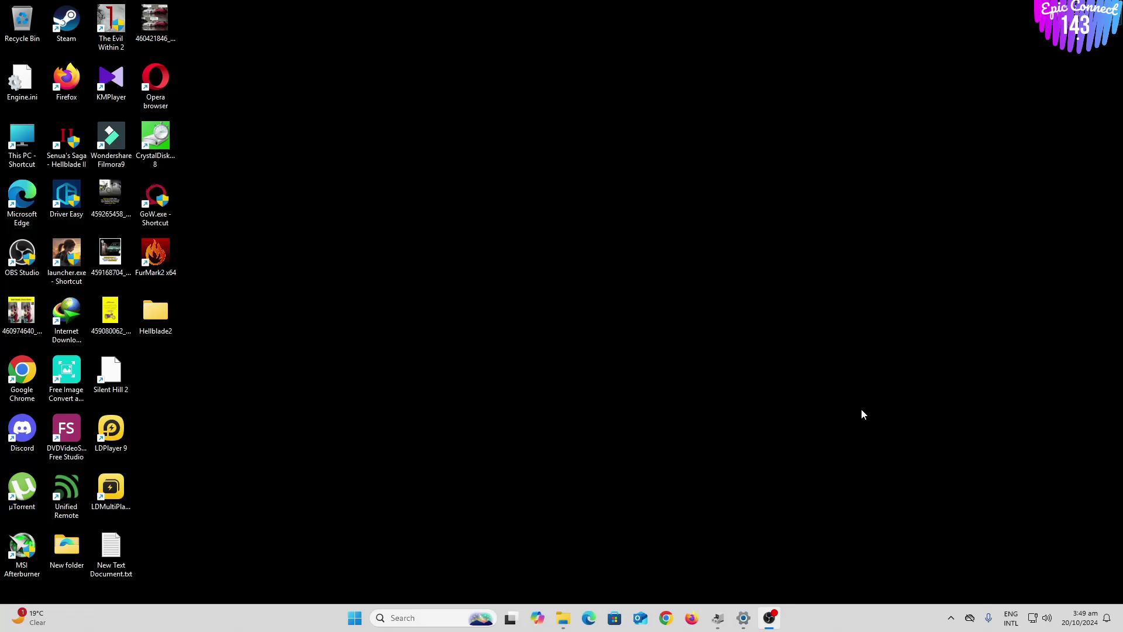
# Step: Check the driver date of the AMD Radeon RX 5600 XT in its Device Manager properties
pyautogui.click(718, 618)
pyautogui.rightClick(462, 266)
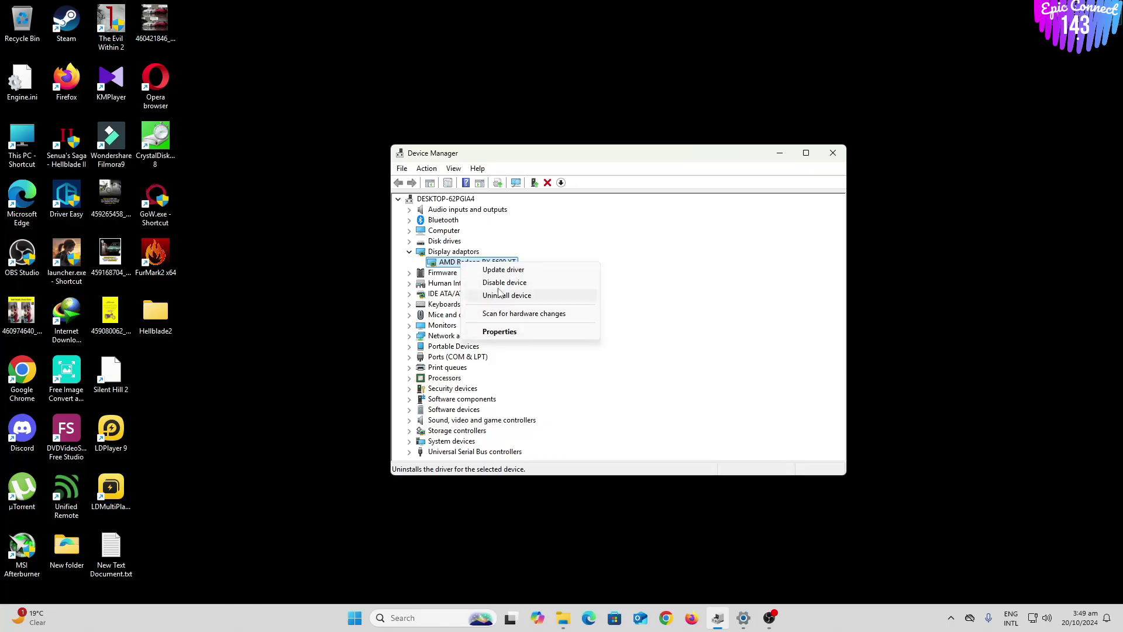
pyautogui.click(496, 331)
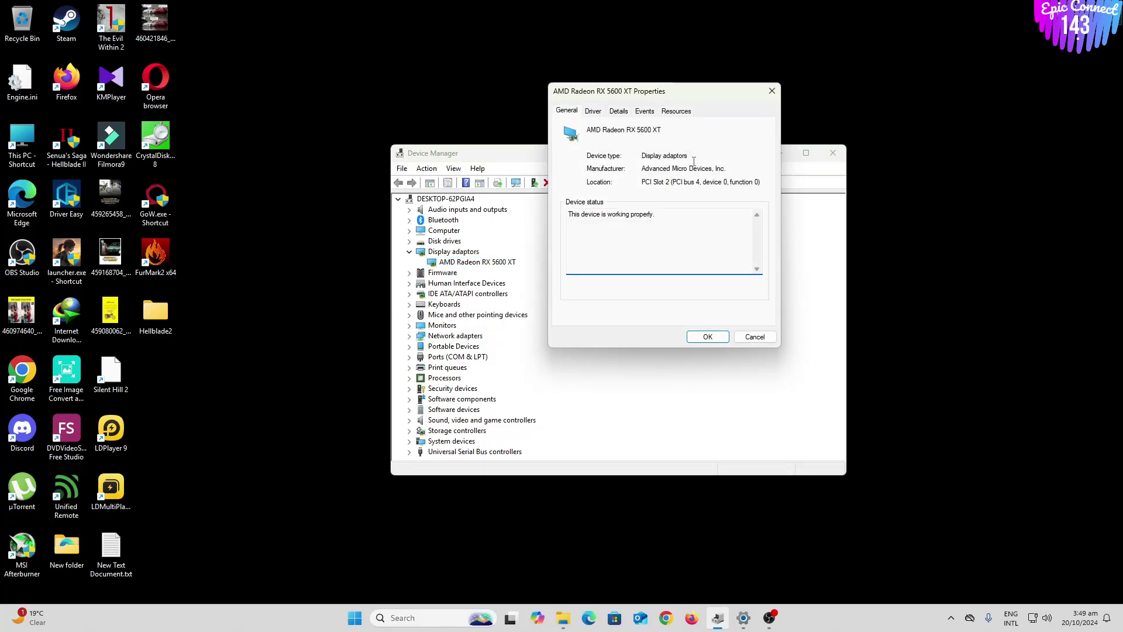
pyautogui.click(618, 111)
pyautogui.click(593, 111)
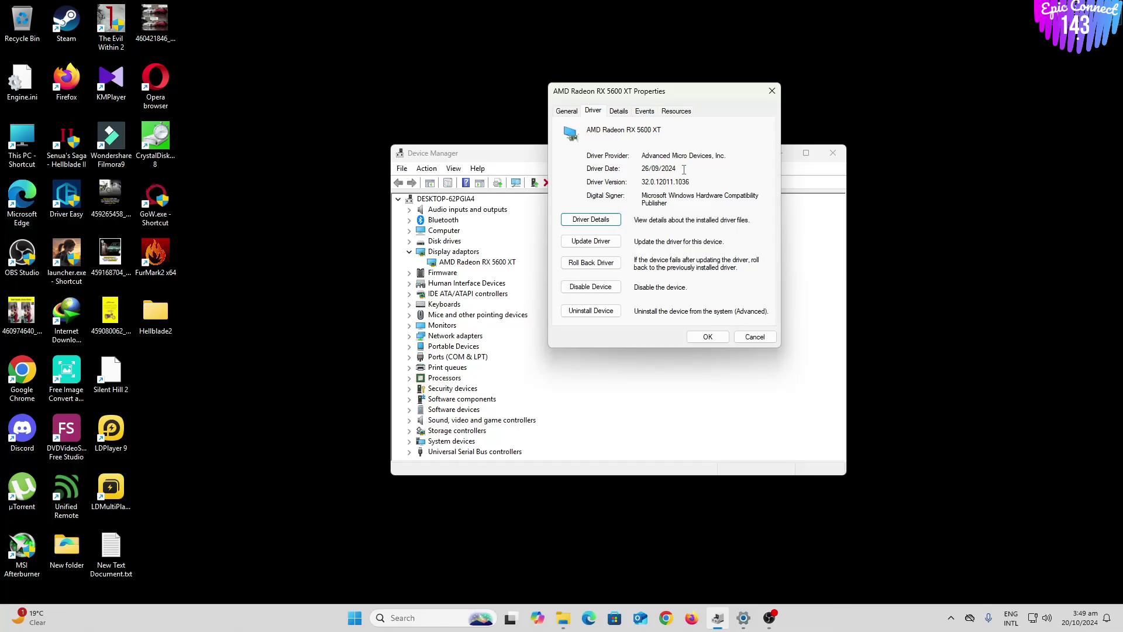
pyautogui.moveTo(677, 169); pyautogui.dragTo(637, 177)
pyautogui.click(661, 169)
pyautogui.doubleClick(687, 170)
pyautogui.click(687, 169)
pyautogui.moveTo(688, 169); pyautogui.dragTo(638, 171)
pyautogui.click(651, 169)
# Step: Launch Display Driver Uninstaller from the DDU v18.0.8.2 folder inside the desktop's Hellblade2 folder
pyautogui.doubleClick(155, 313)
pyautogui.click(150, 109)
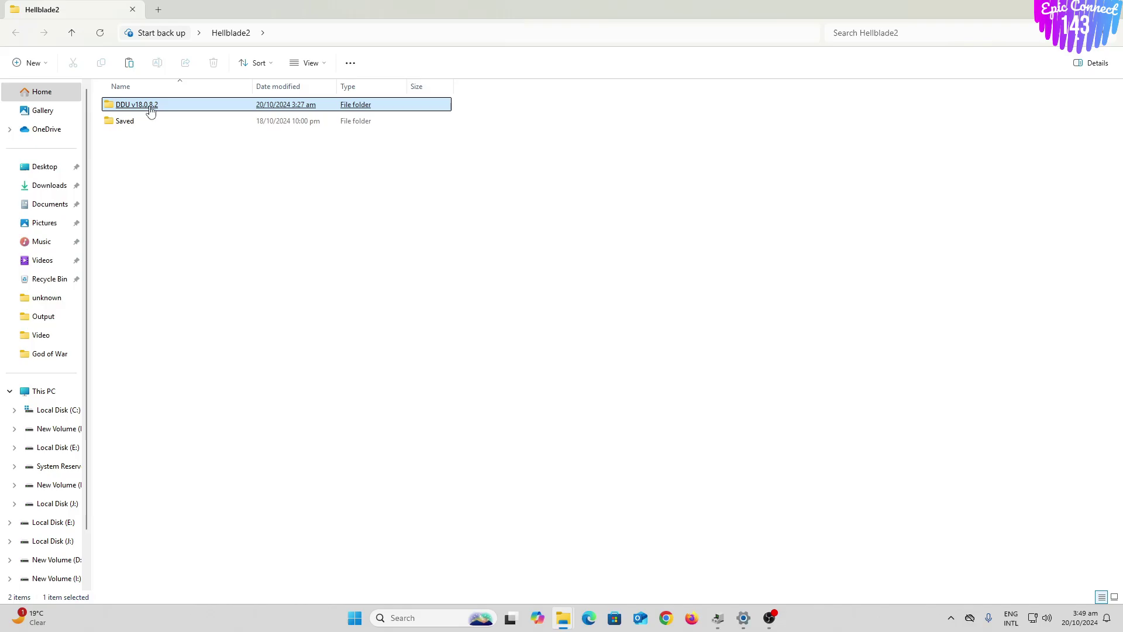
pyautogui.doubleClick(150, 109)
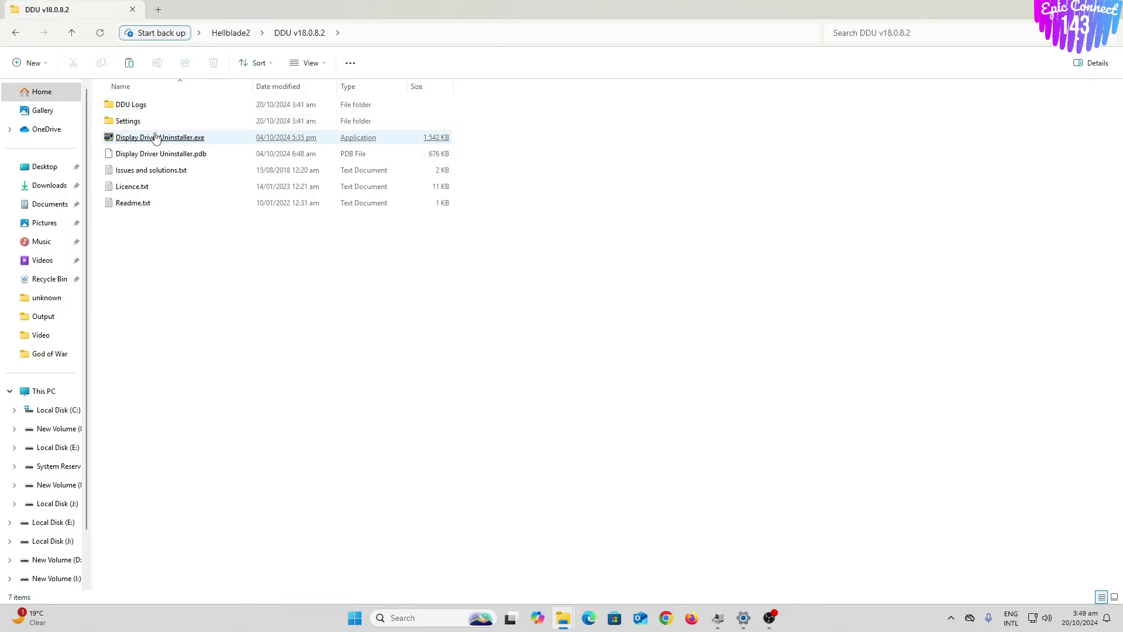
pyautogui.doubleClick(156, 138)
pyautogui.click(345, 205)
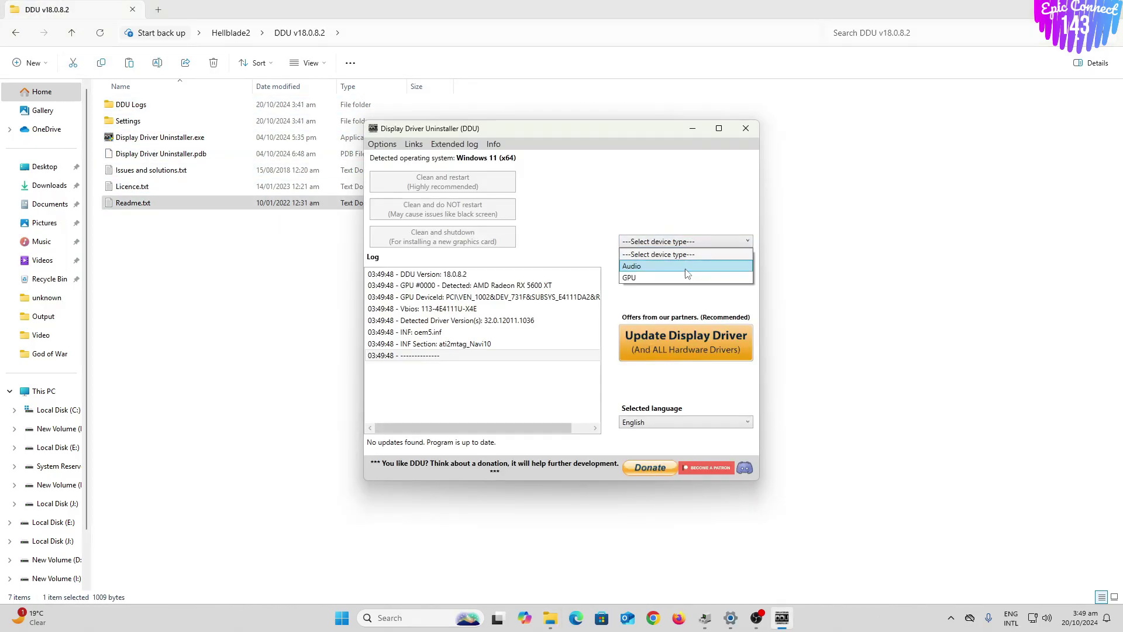
# Step: Set the device type to GPU and clean the AMD driver without restarting, accepting the notice about interfering programs
pyautogui.click(662, 279)
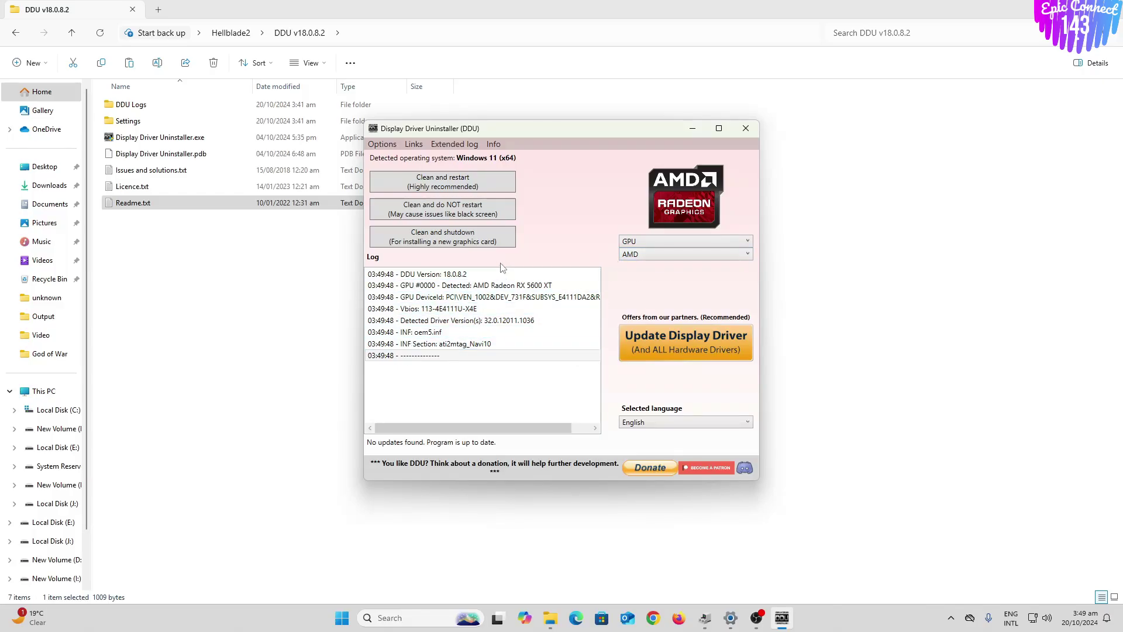
pyautogui.click(434, 216)
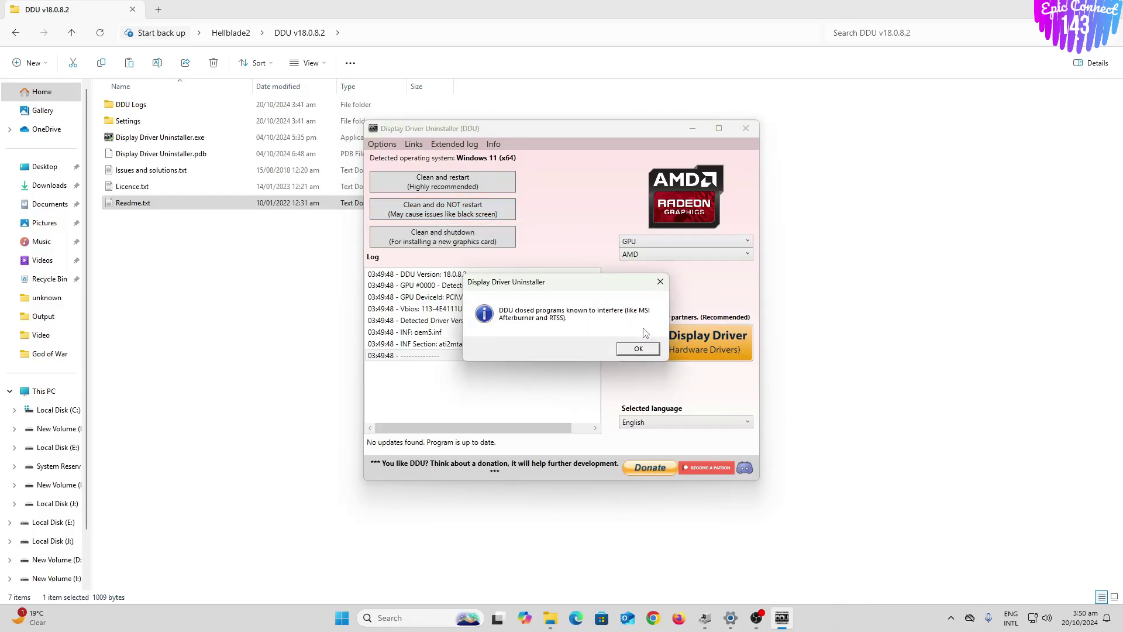
pyautogui.click(634, 348)
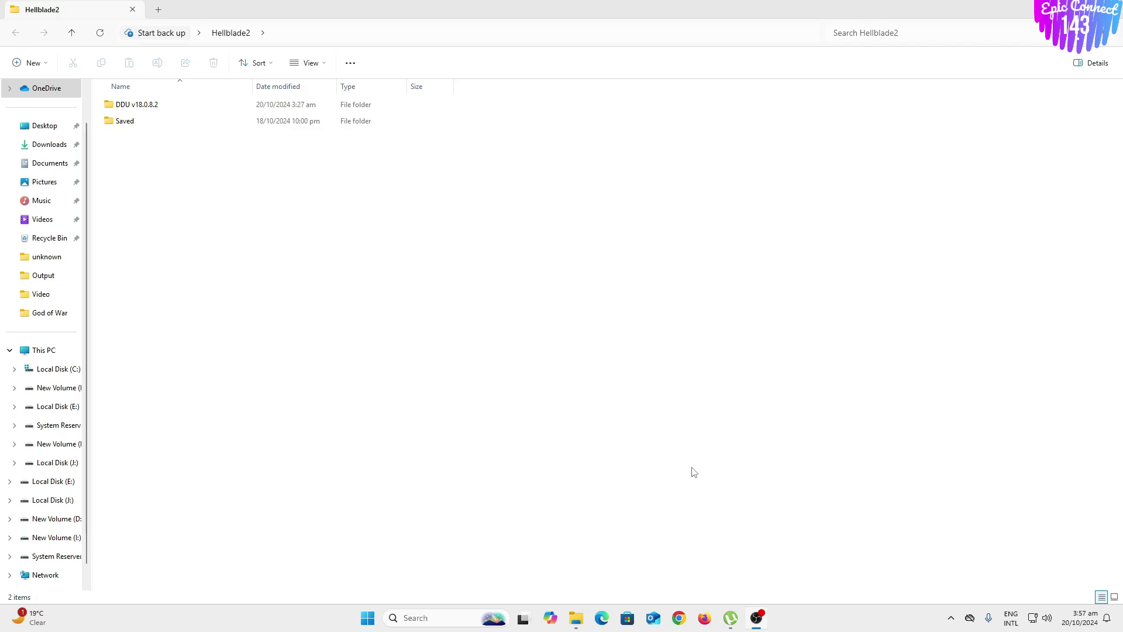
# Step: Check the device installation settings to make sure automatic download of manufacturers' apps is set to No, and close System Properties
pyautogui.click(550, 573)
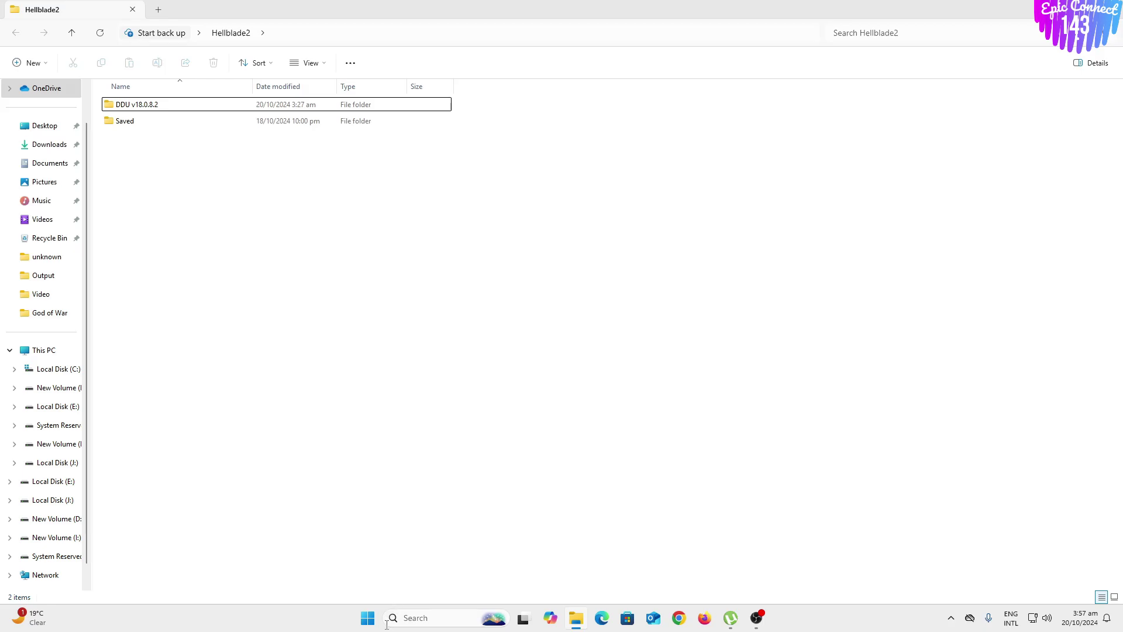
pyautogui.click(426, 623)
pyautogui.write('a')
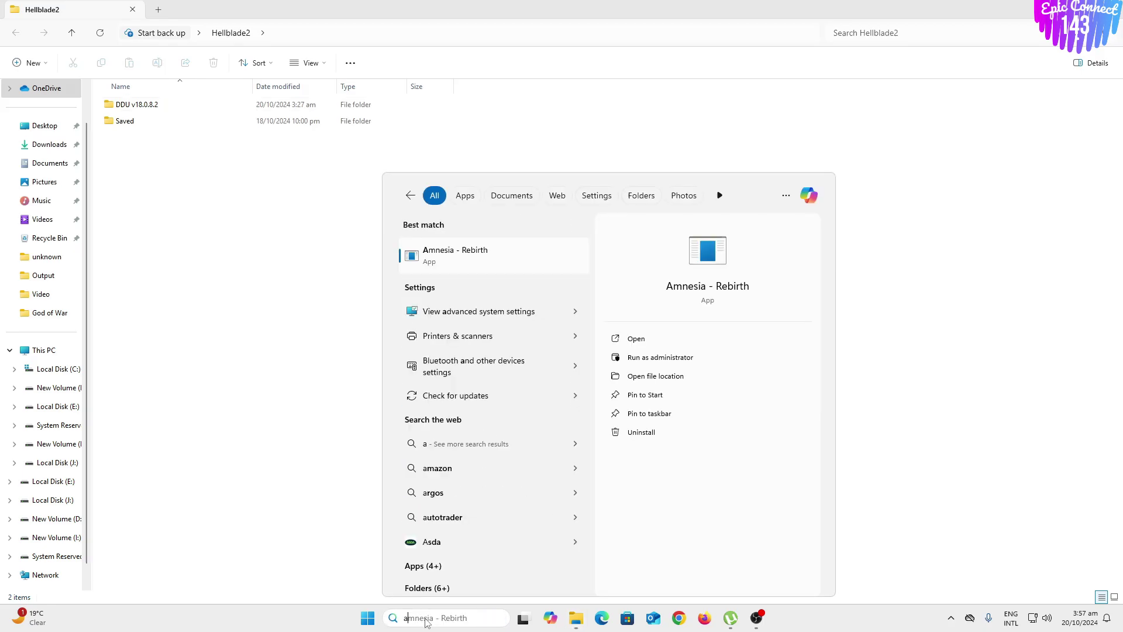
pyautogui.write('d')
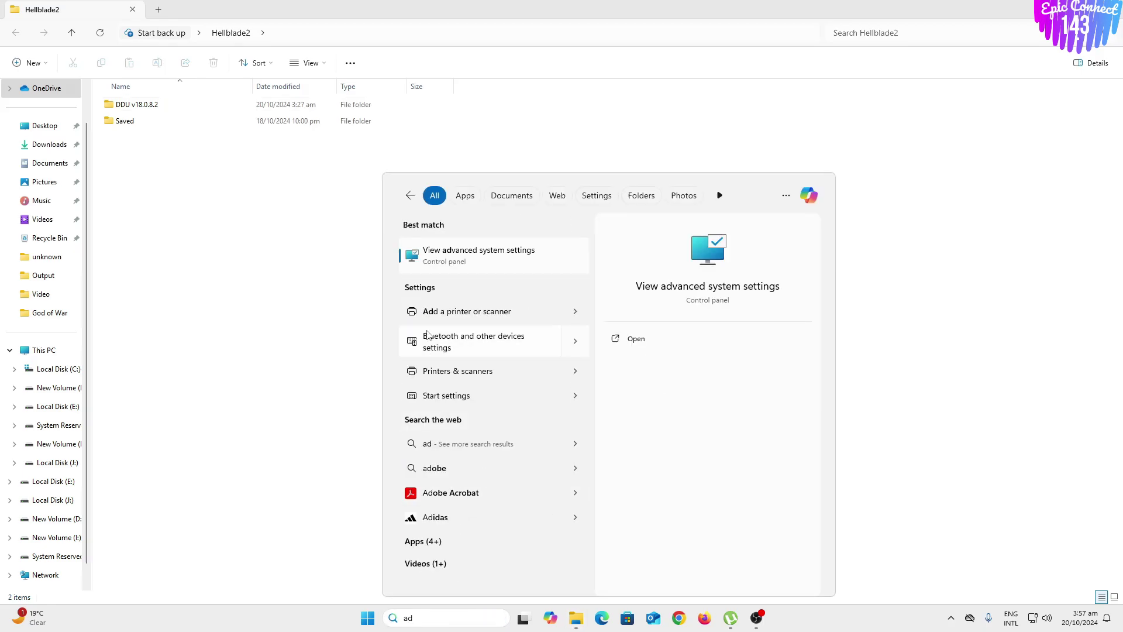
pyautogui.click(491, 256)
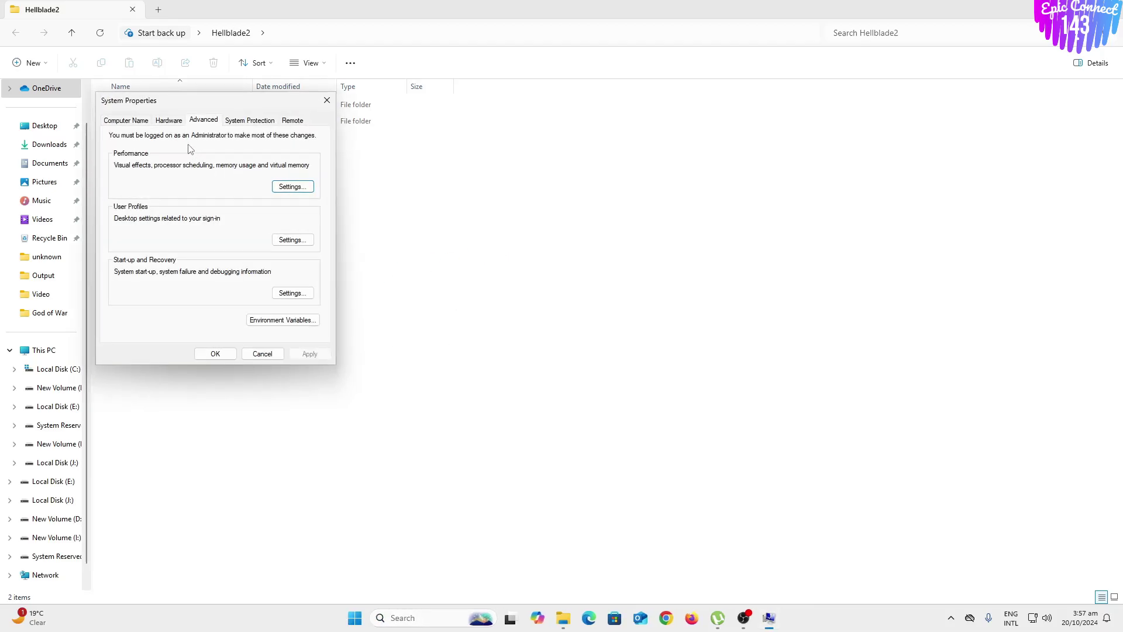
pyautogui.click(171, 121)
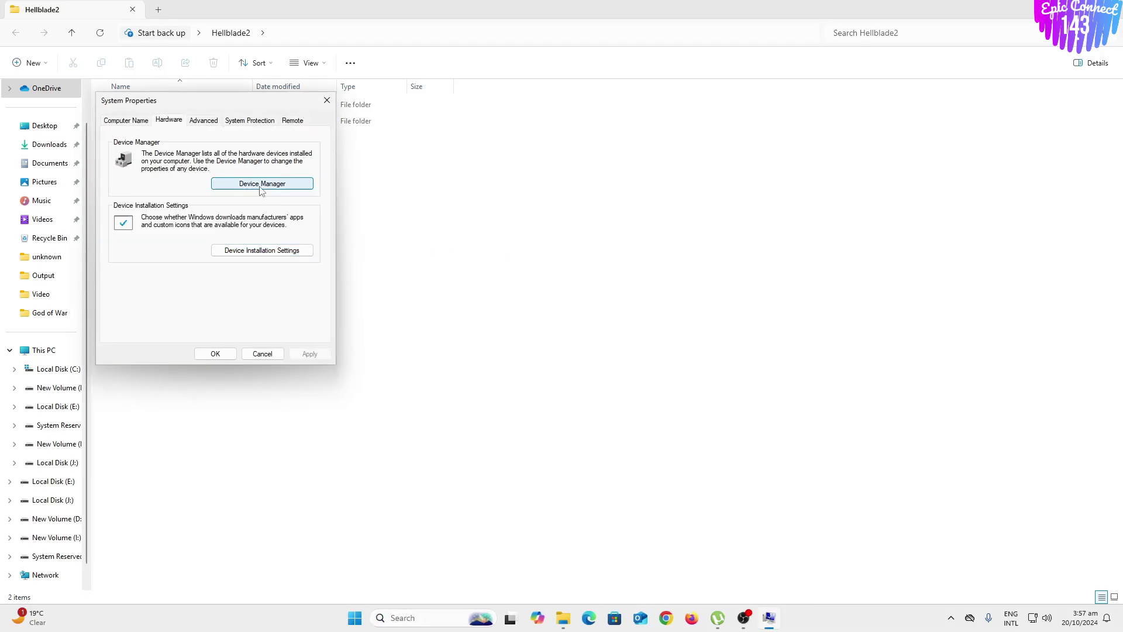
pyautogui.click(259, 252)
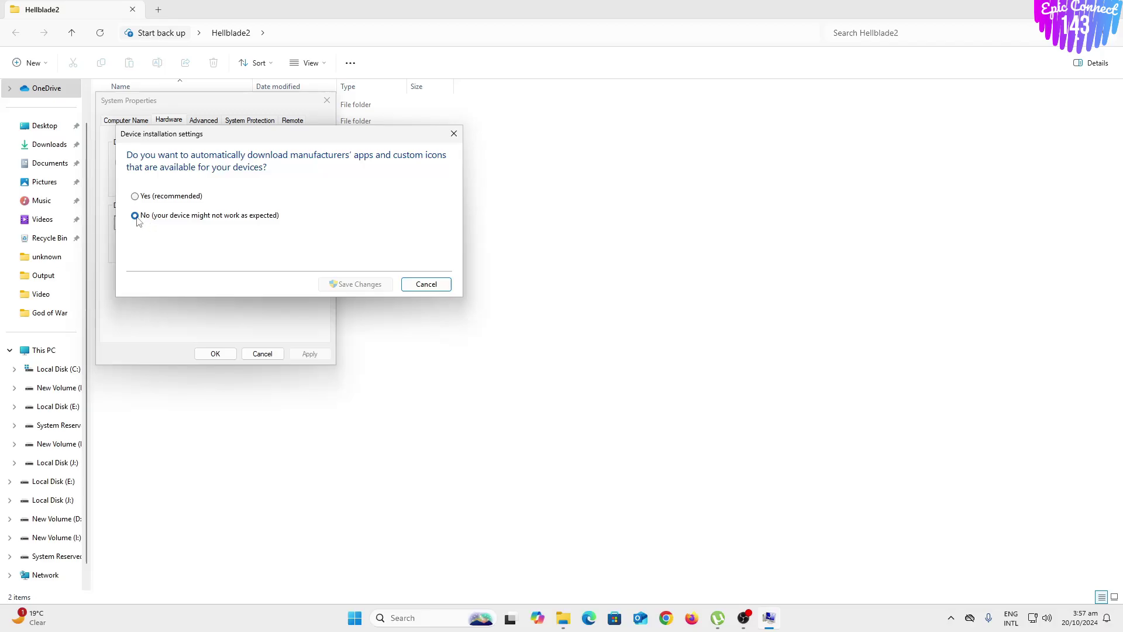
pyautogui.click(412, 285)
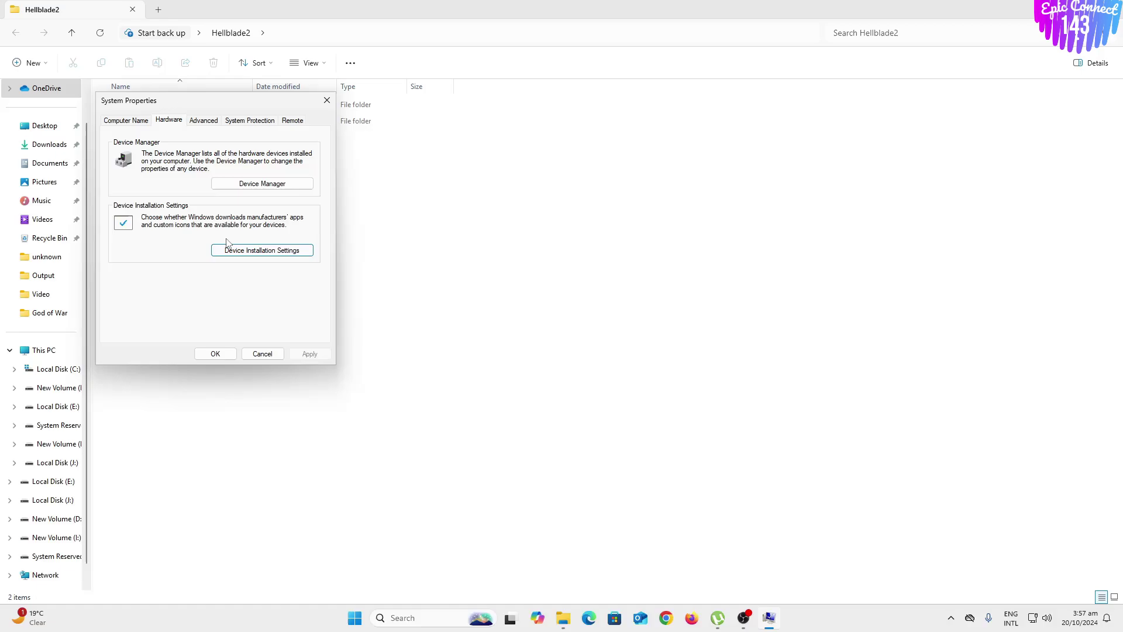
pyautogui.click(263, 353)
# Step: Search automatically for an updated driver for the Microsoft Basic Display Adapter in Device Manager
pyautogui.click(409, 618)
pyautogui.write('devi')
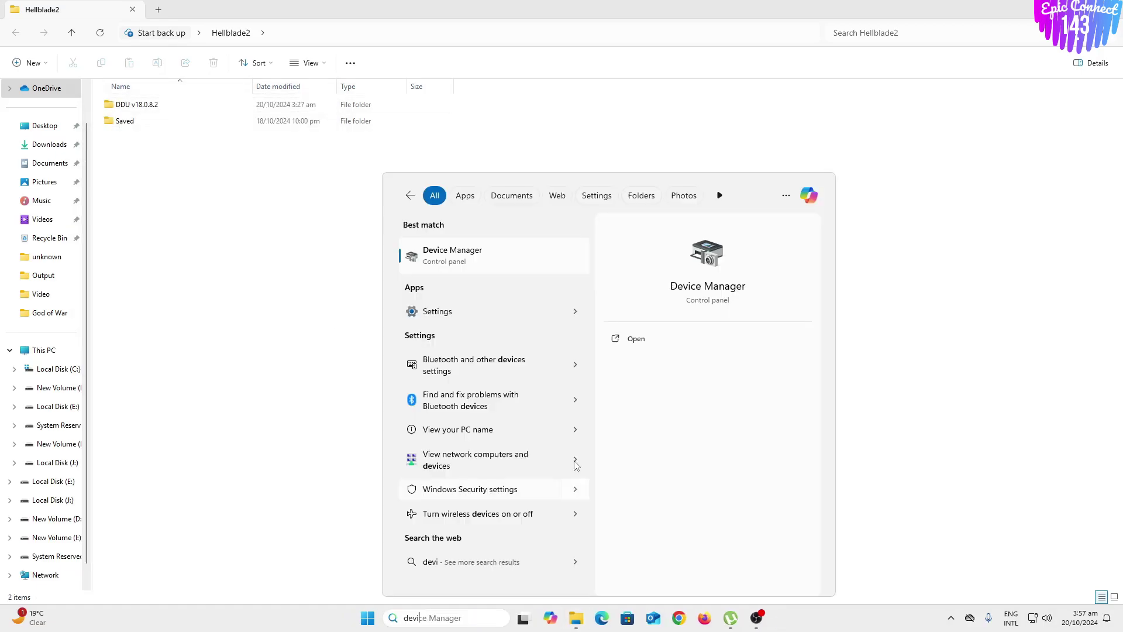
pyautogui.click(468, 264)
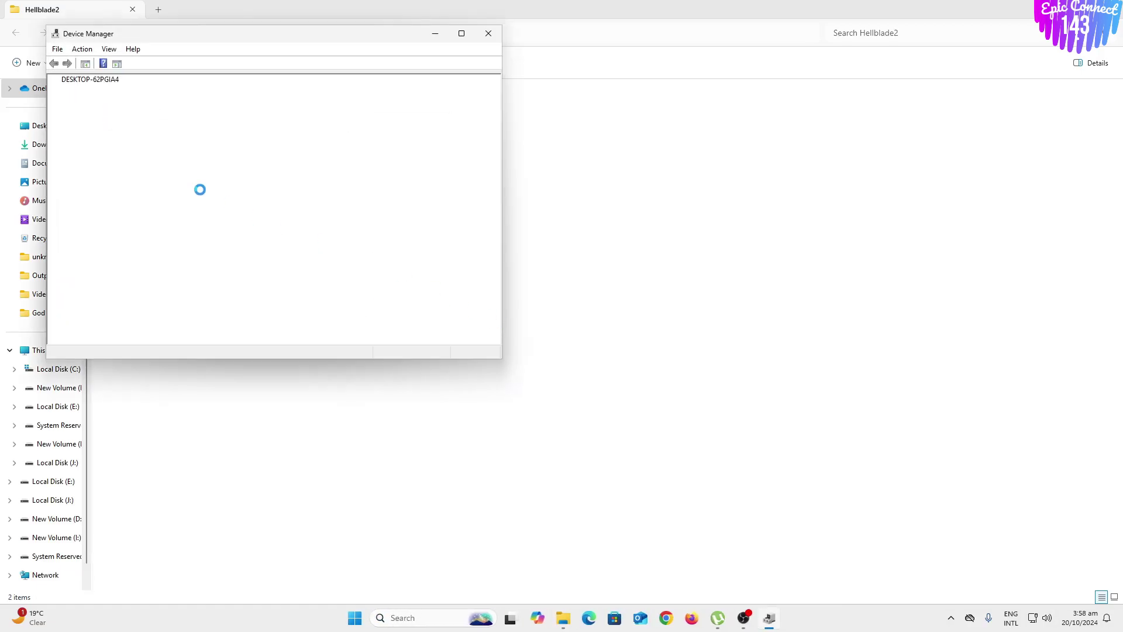
pyautogui.click(65, 132)
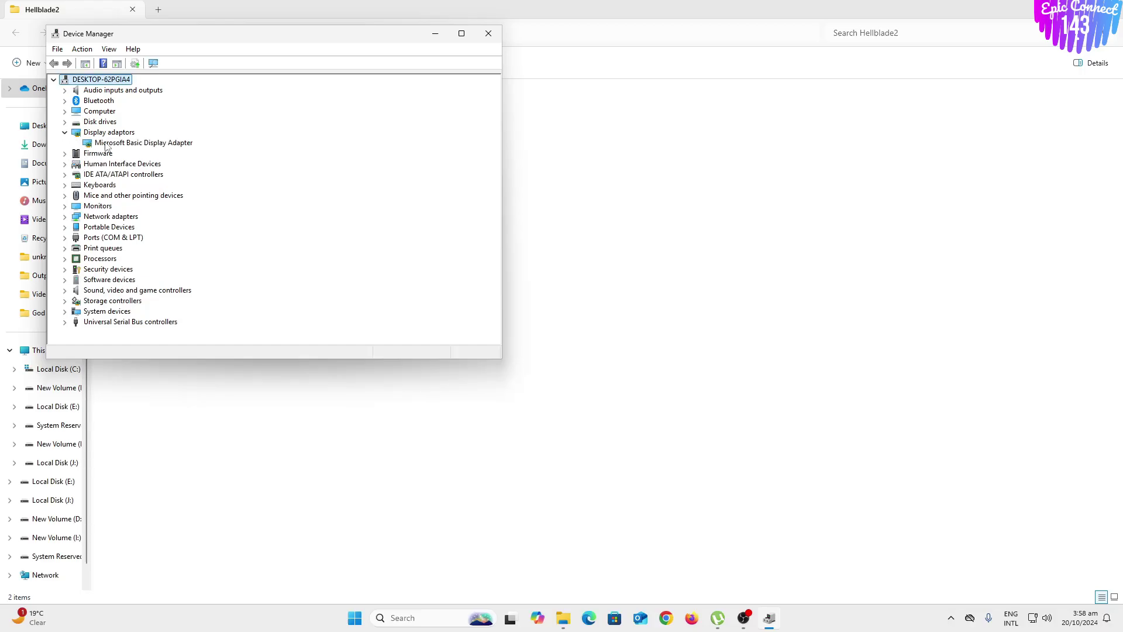
pyautogui.click(105, 143)
pyautogui.rightClick(118, 146)
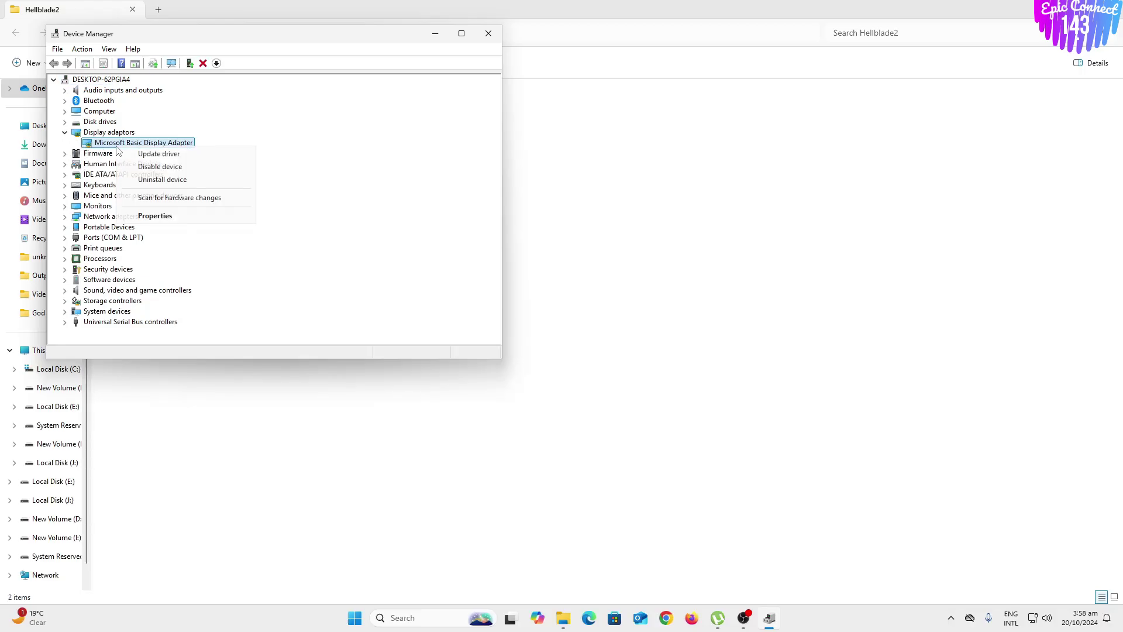
pyautogui.click(155, 153)
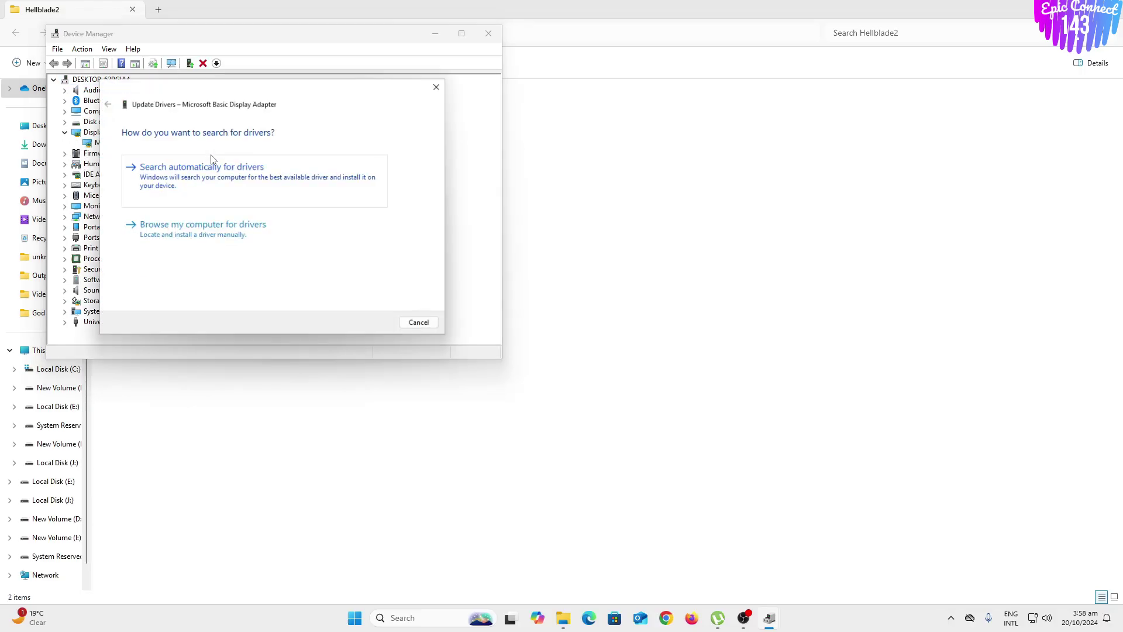
pyautogui.click(182, 181)
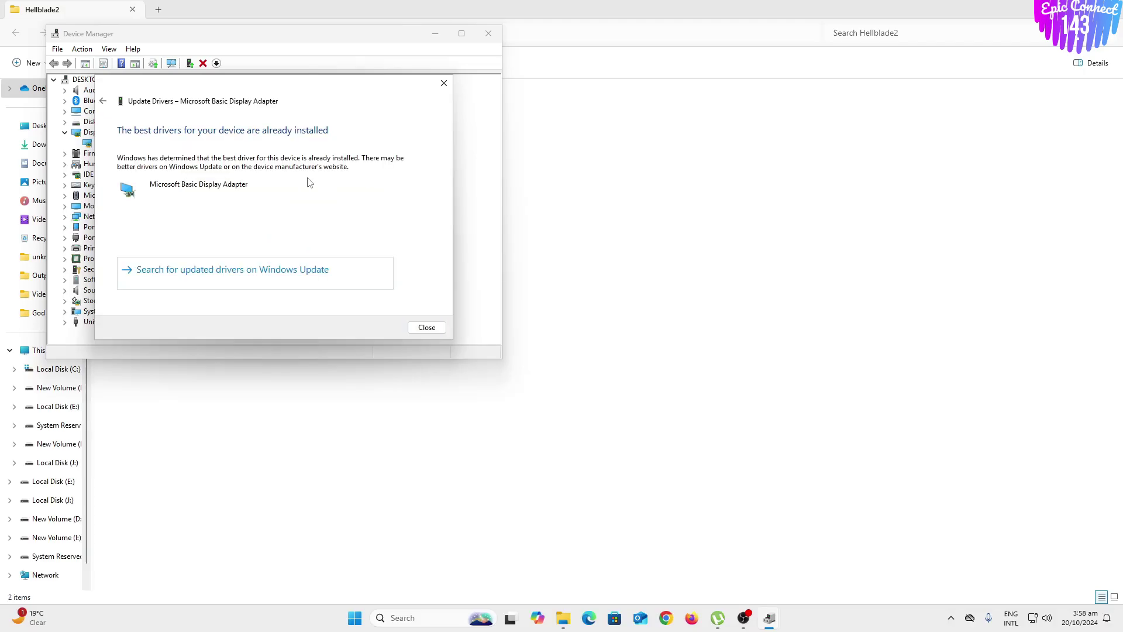
# Step: Continue the driver search in Windows Update and check for updates
pyautogui.click(181, 283)
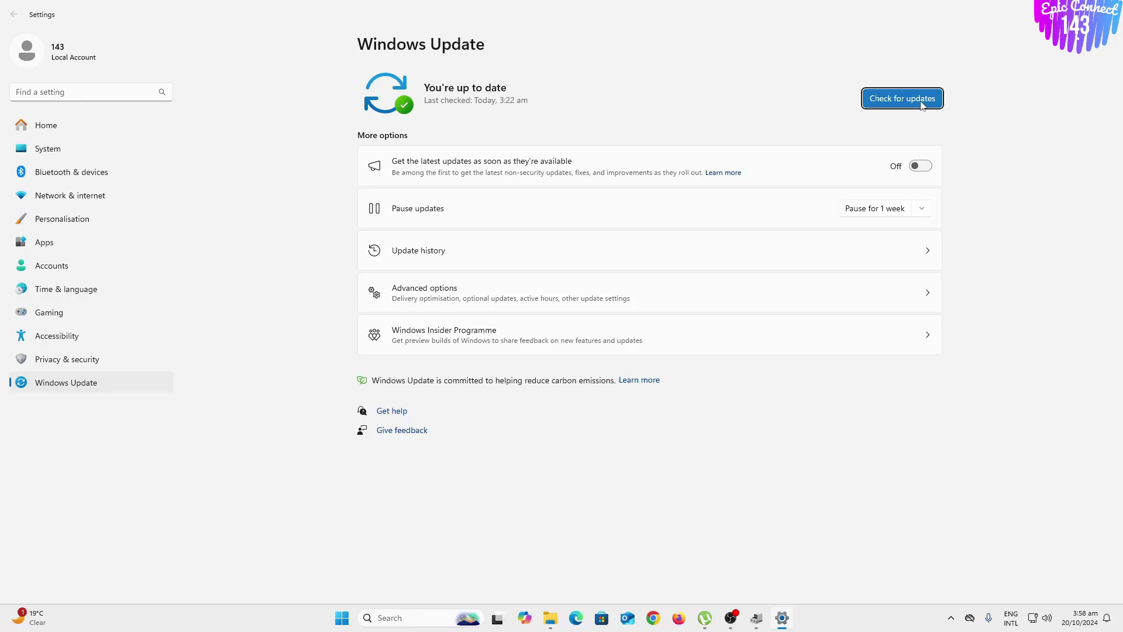
pyautogui.click(920, 104)
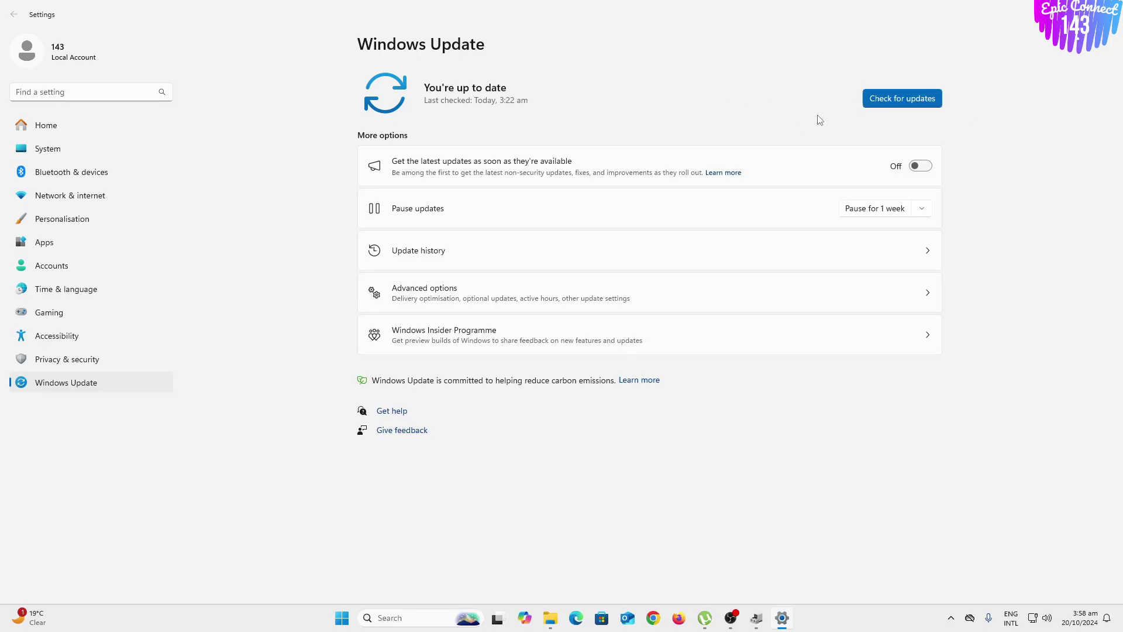
pyautogui.click(879, 96)
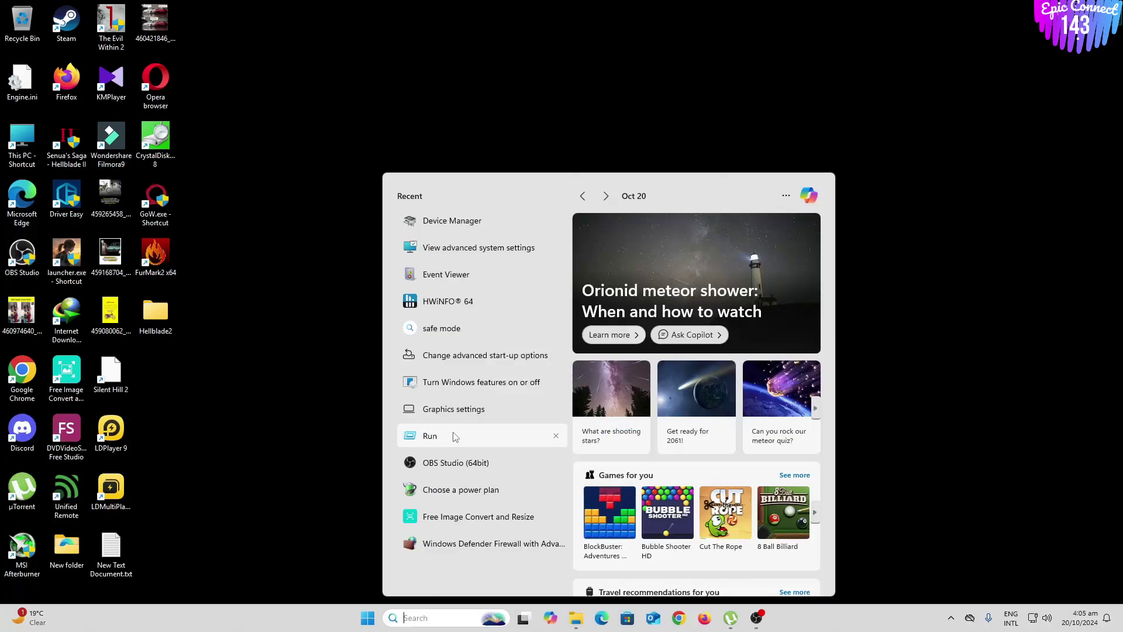
# Step: Reopen Device Manager and inspect the driver date and version of the reinstalled AMD Radeon RX 5600 XT
pyautogui.click(561, 278)
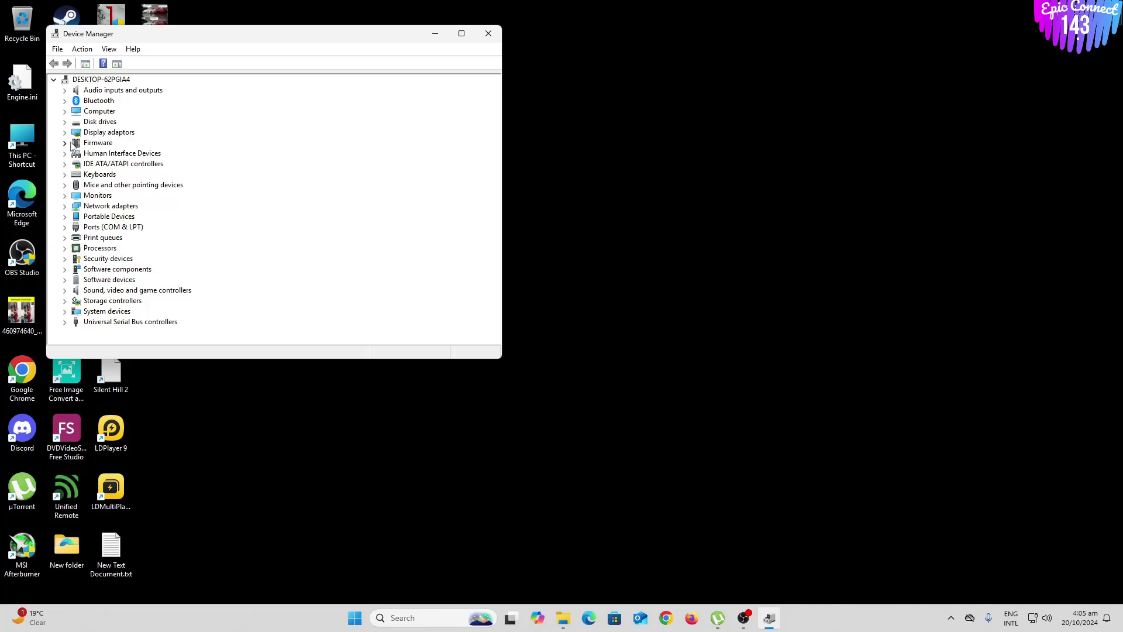
pyautogui.click(65, 133)
pyautogui.click(113, 144)
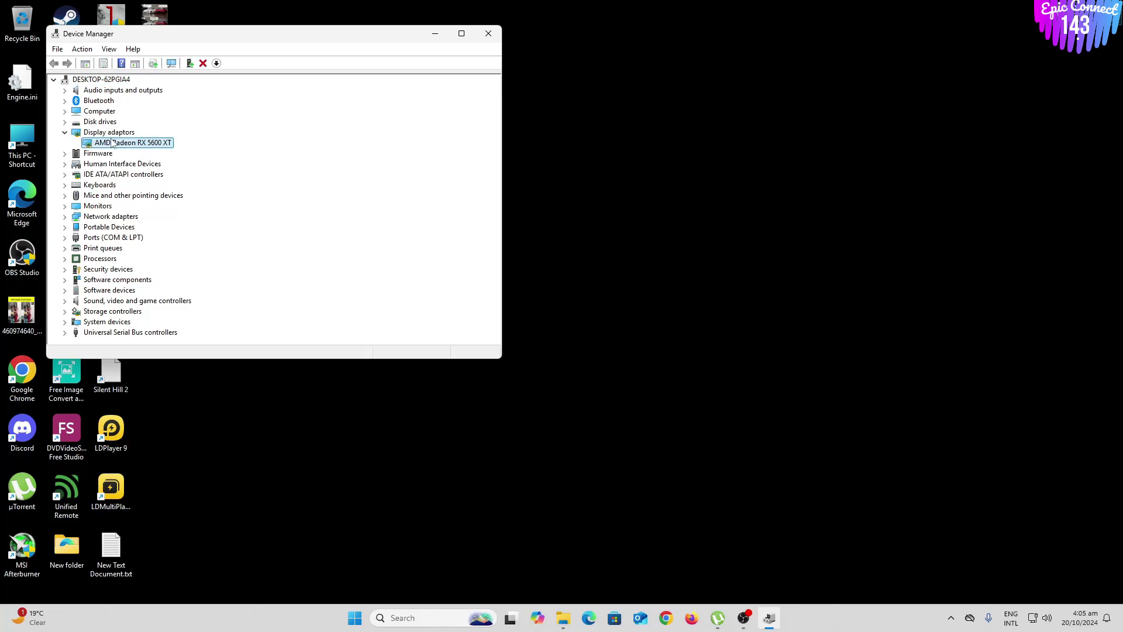
pyautogui.rightClick(114, 145)
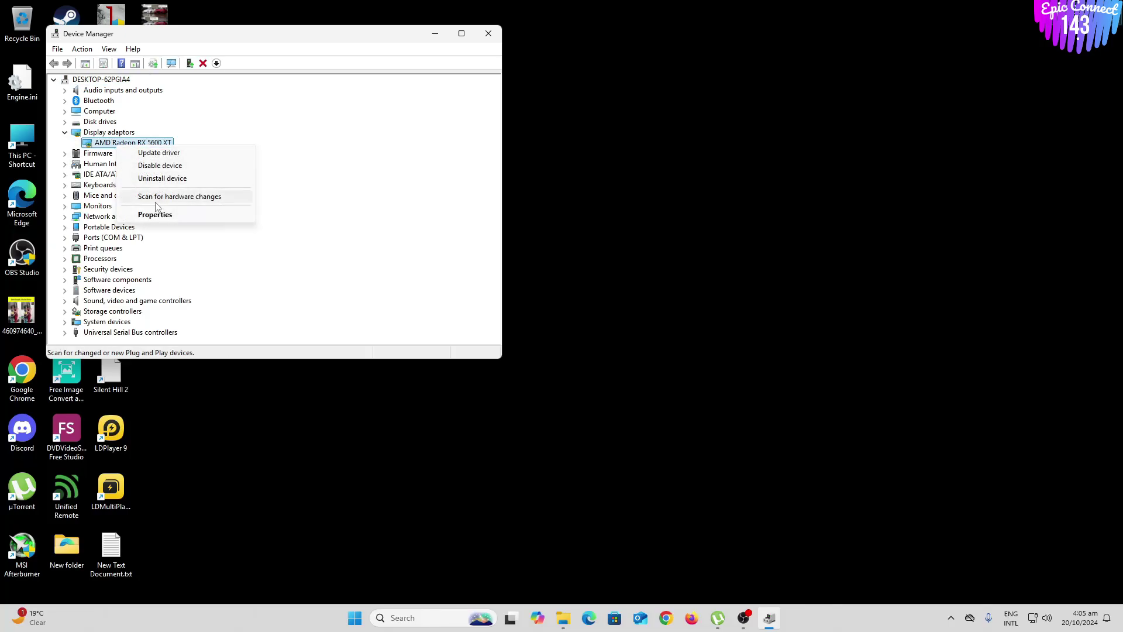
pyautogui.click(218, 214)
pyautogui.click(202, 89)
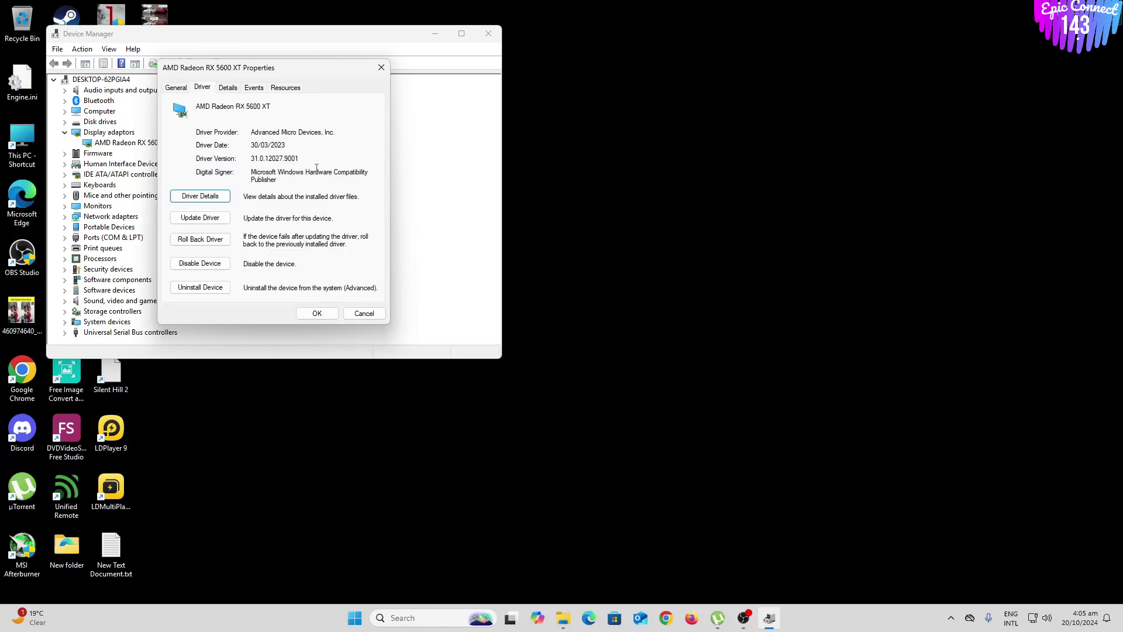
# Step: Check the driver version and device details of the AMD Radeon RX 5600 XT, and put Device Manager away
pyautogui.moveTo(298, 148); pyautogui.dragTo(253, 149)
pyautogui.click(272, 148)
pyautogui.click(176, 88)
pyautogui.click(228, 88)
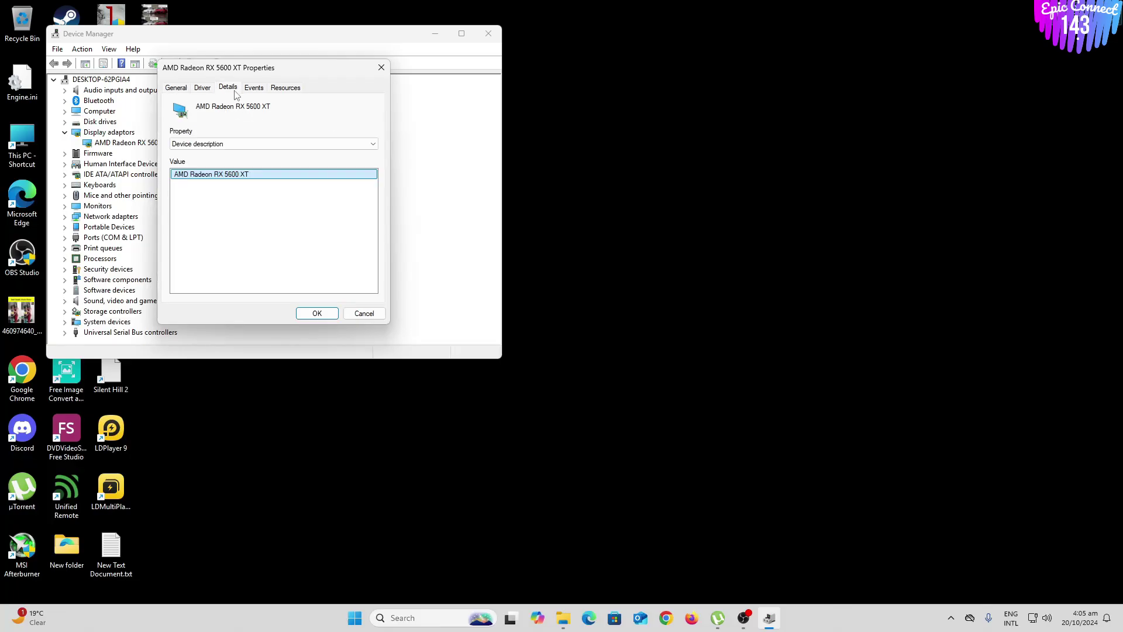
pyautogui.click(381, 67)
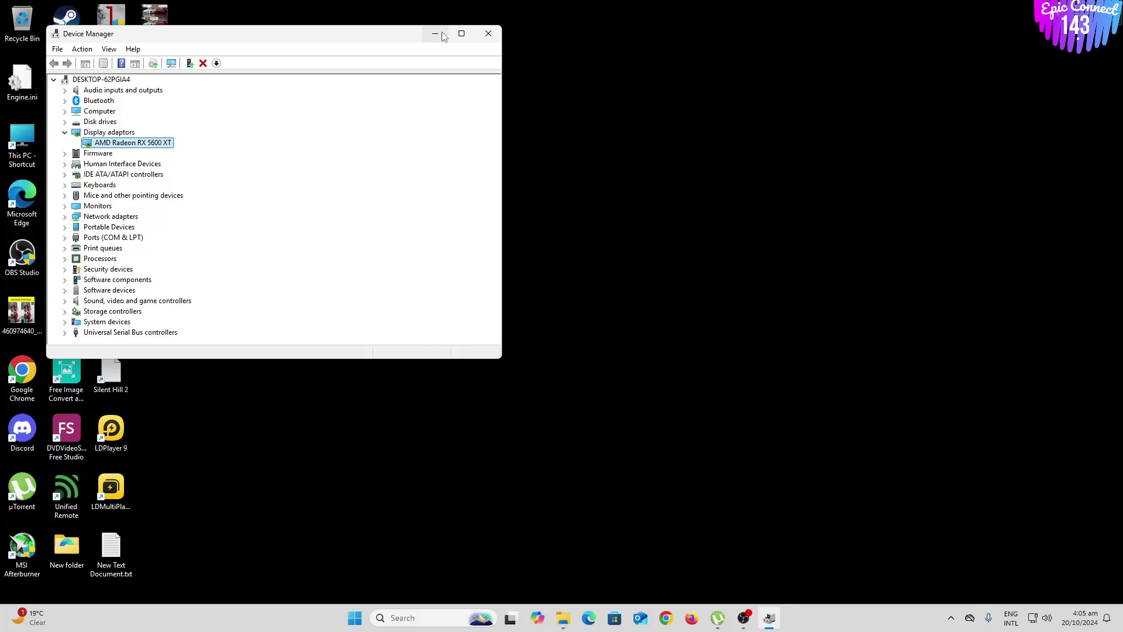
pyautogui.moveTo(392, 40); pyautogui.dragTo(623, 78)
pyautogui.click(665, 71)
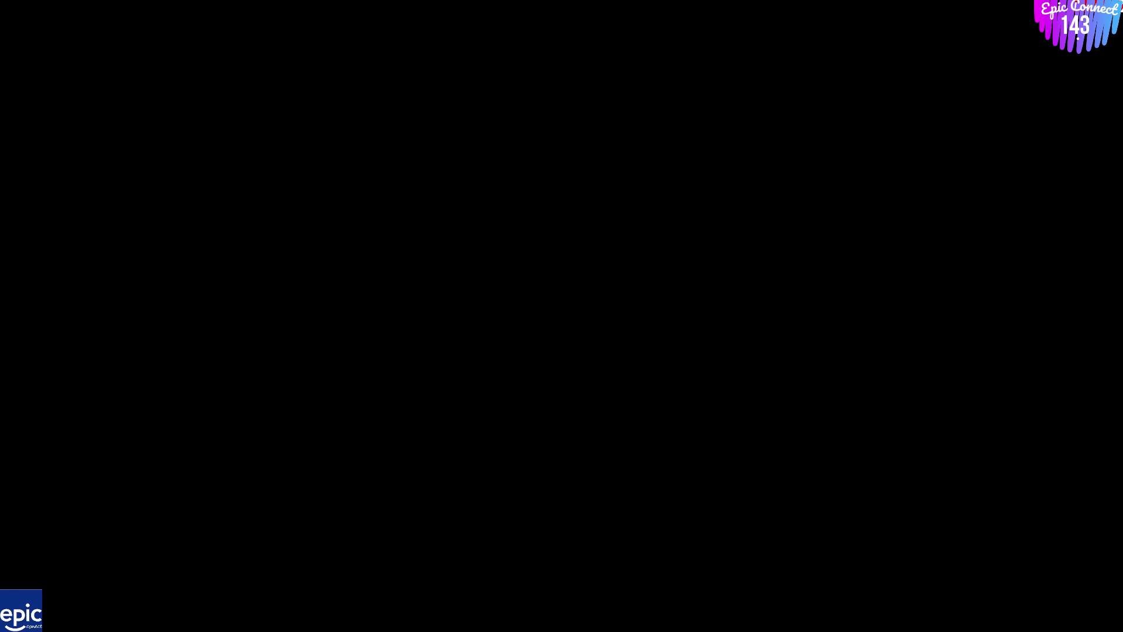
# Step: Append the -dx12 launch option to the target of the Senua's Saga - Hellblade II shortcut, granting administrator permission
pyautogui.hotkey('alt', 'Return')
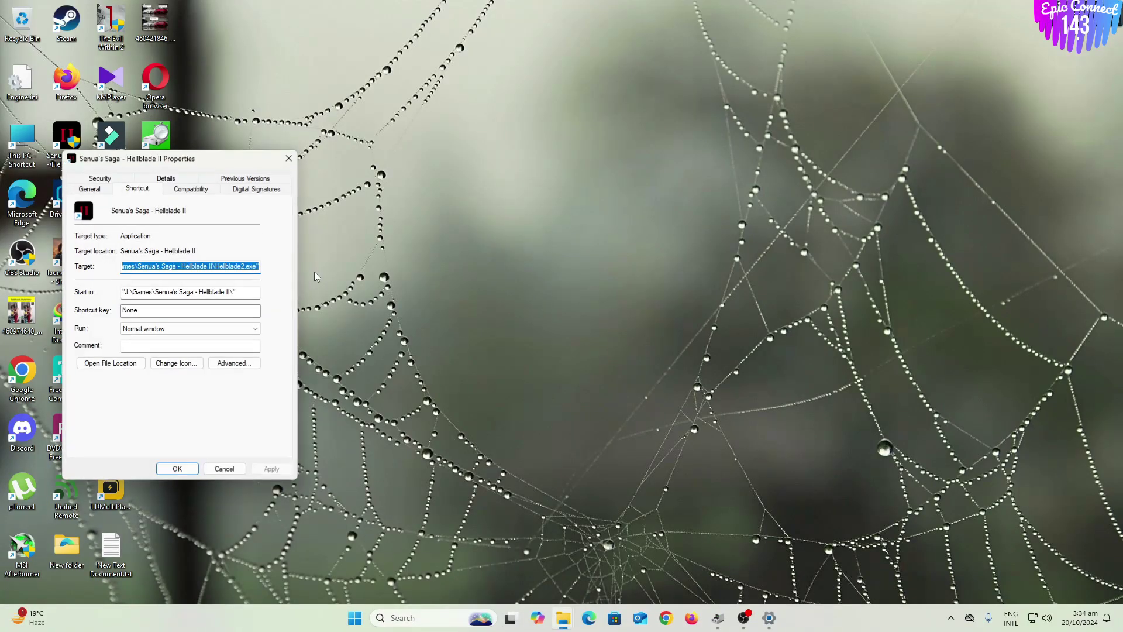
pyautogui.click(258, 267)
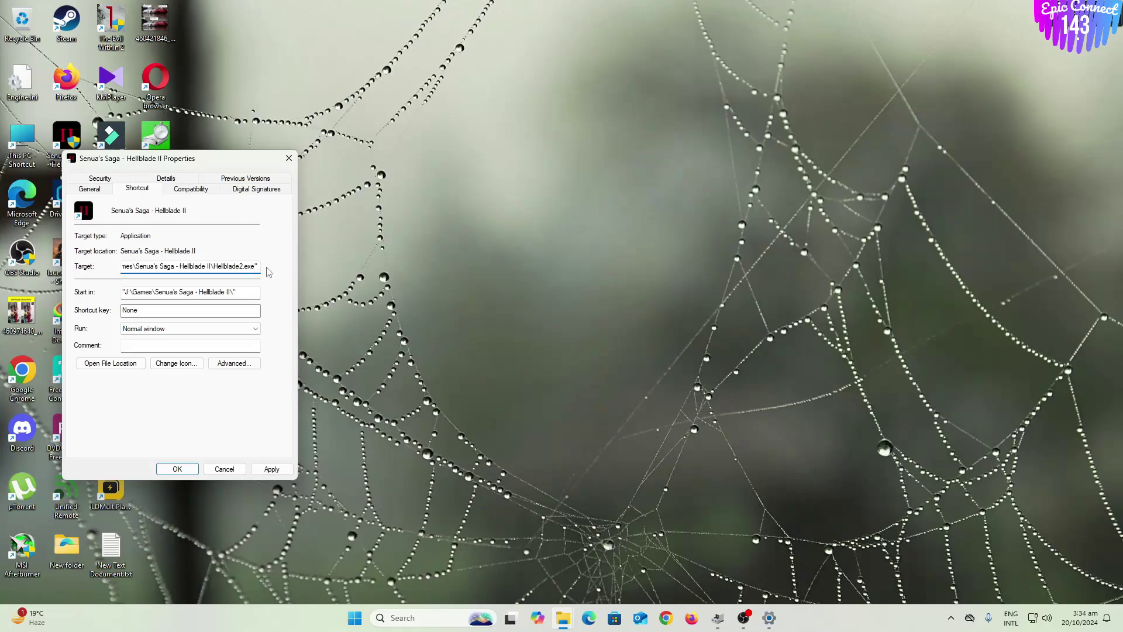
pyautogui.write('-')
pyautogui.write('dx11')
pyautogui.write('2')
pyautogui.click(178, 471)
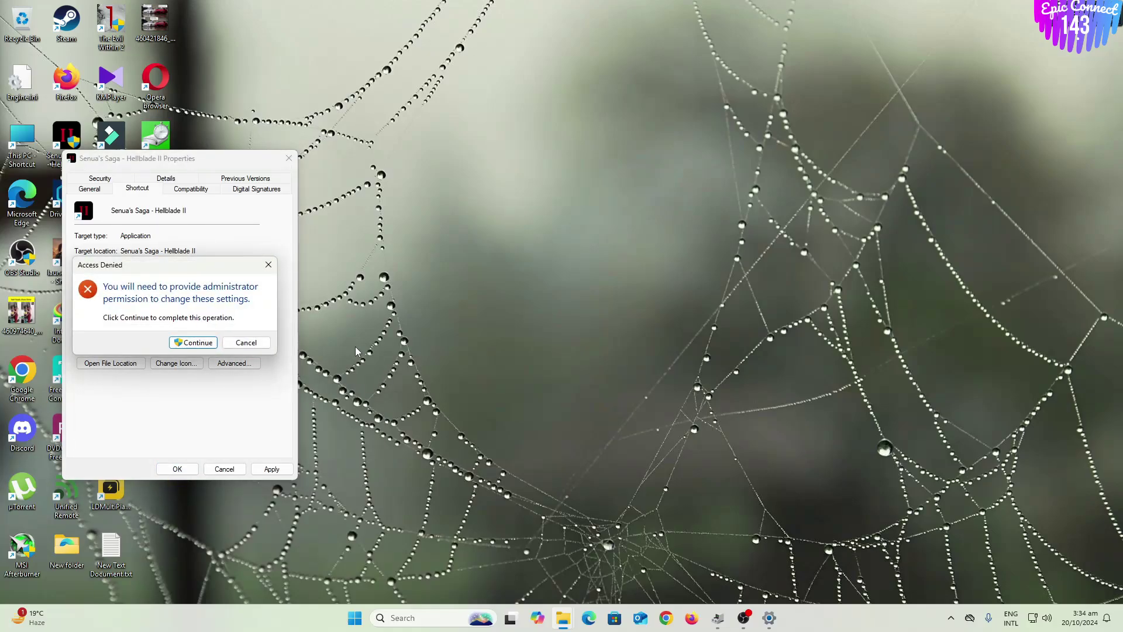
pyautogui.click(200, 342)
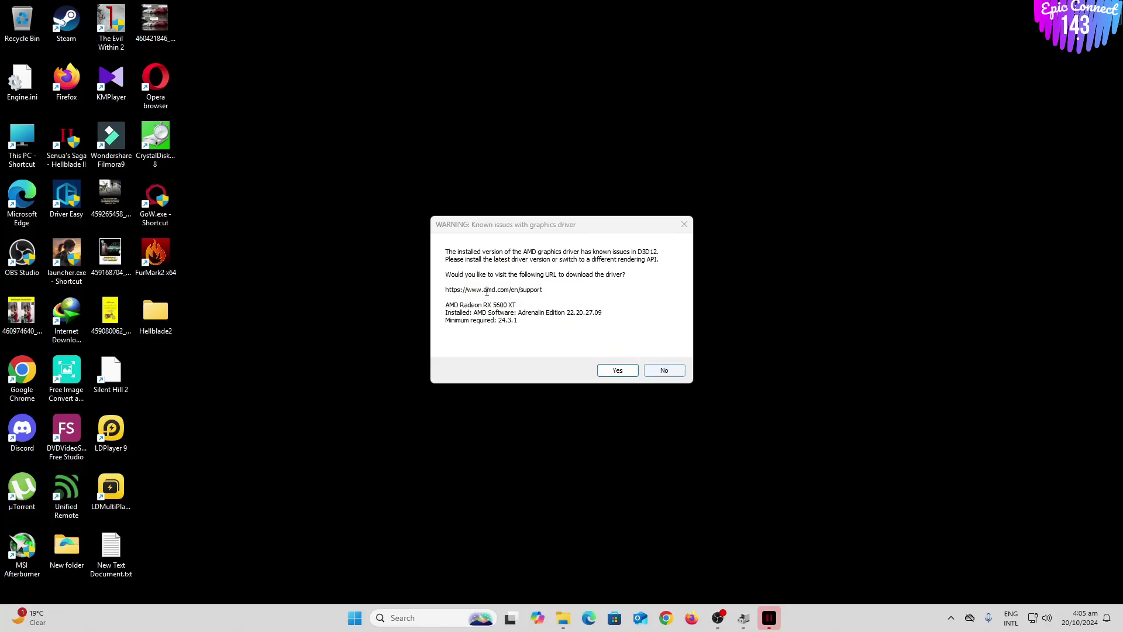
# Step: Start Hellblade II without downloading the suggested AMD driver, and open the Sjávarrisi chapter
pyautogui.click(531, 262)
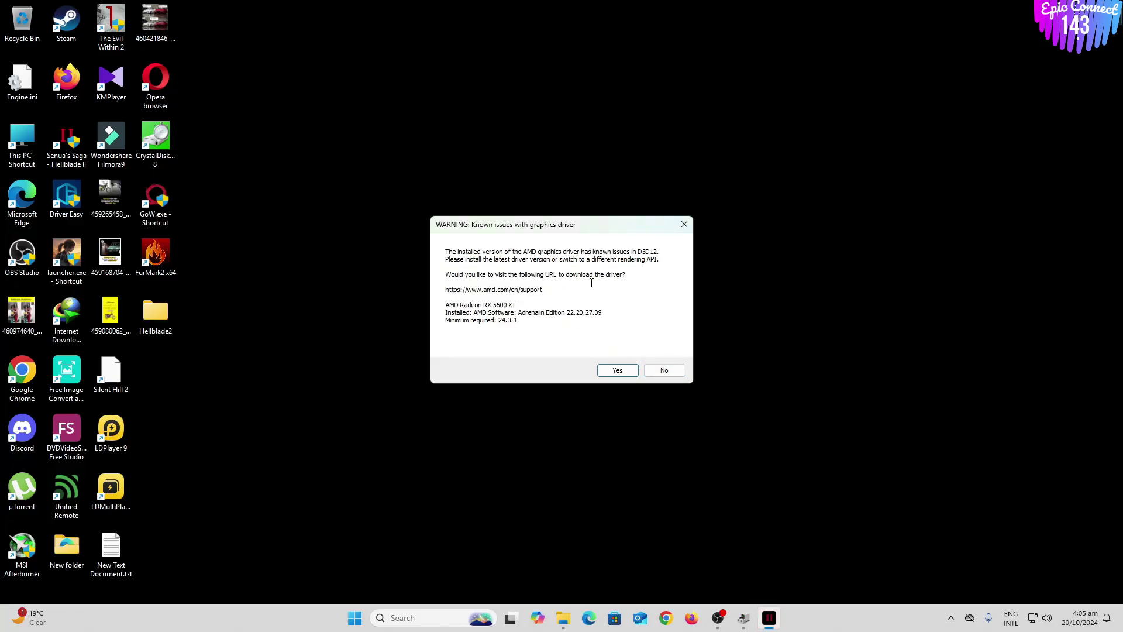
pyautogui.click(665, 372)
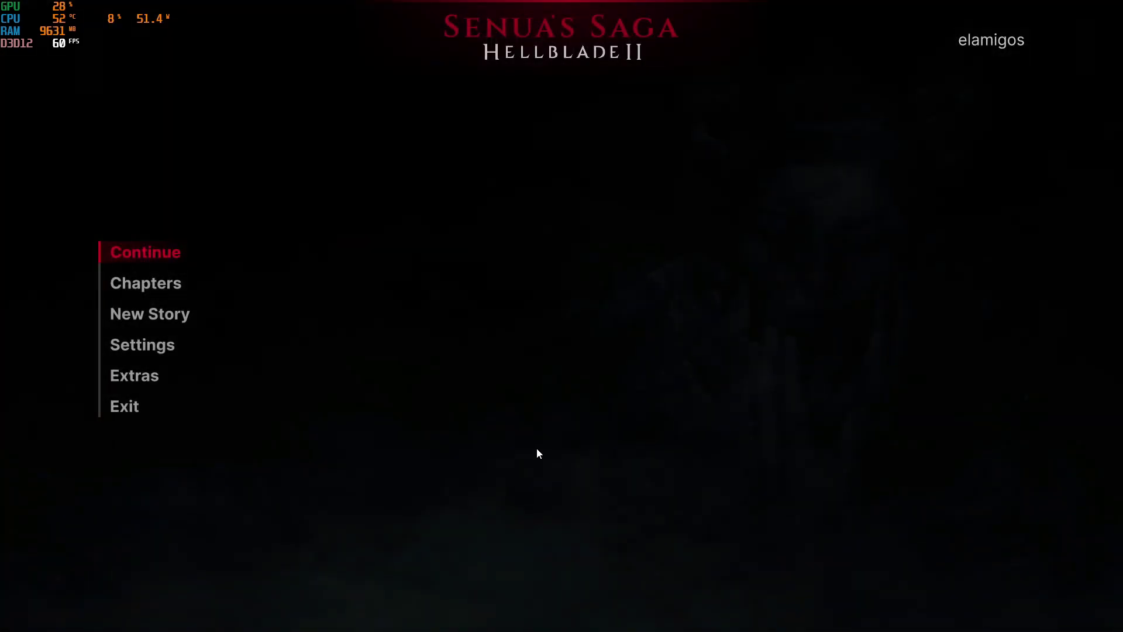
pyautogui.click(148, 291)
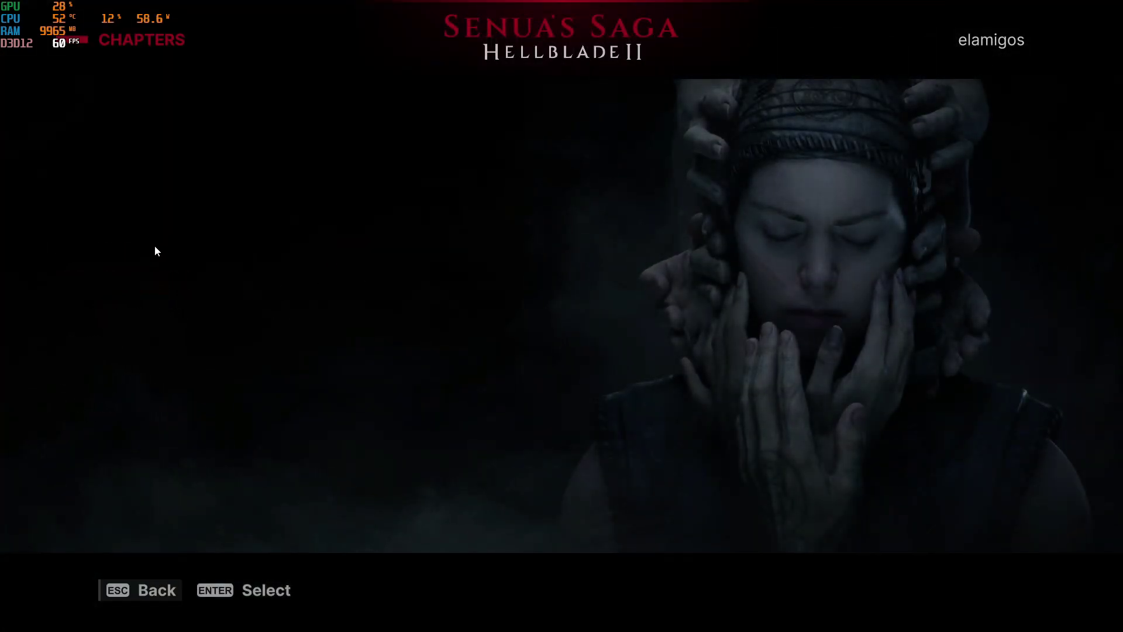
pyautogui.click(790, 316)
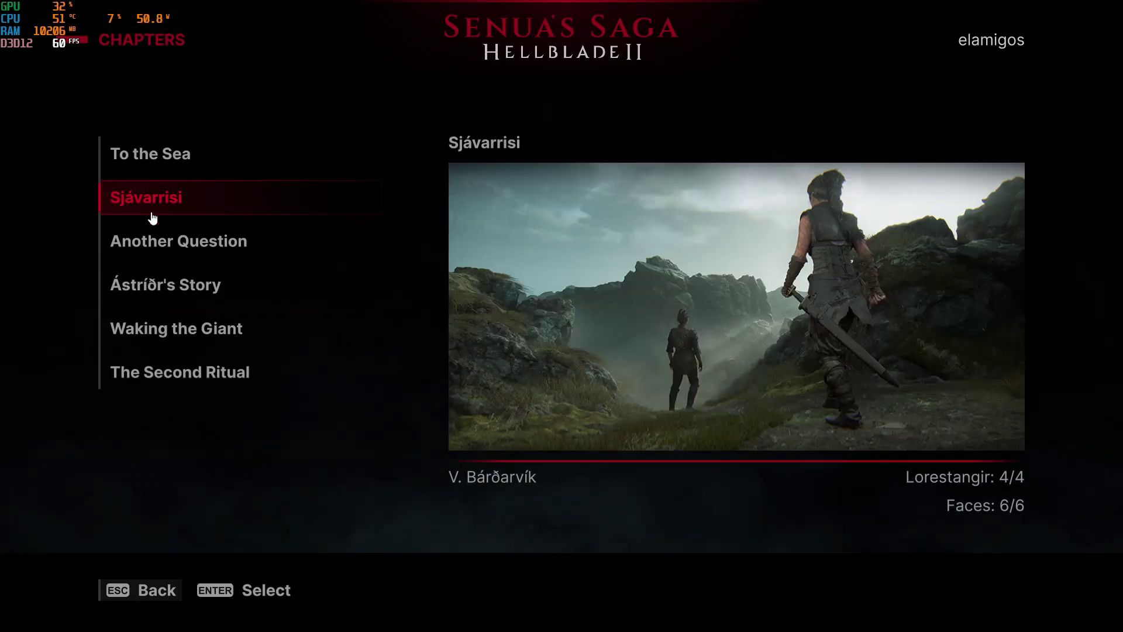
pyautogui.click(180, 206)
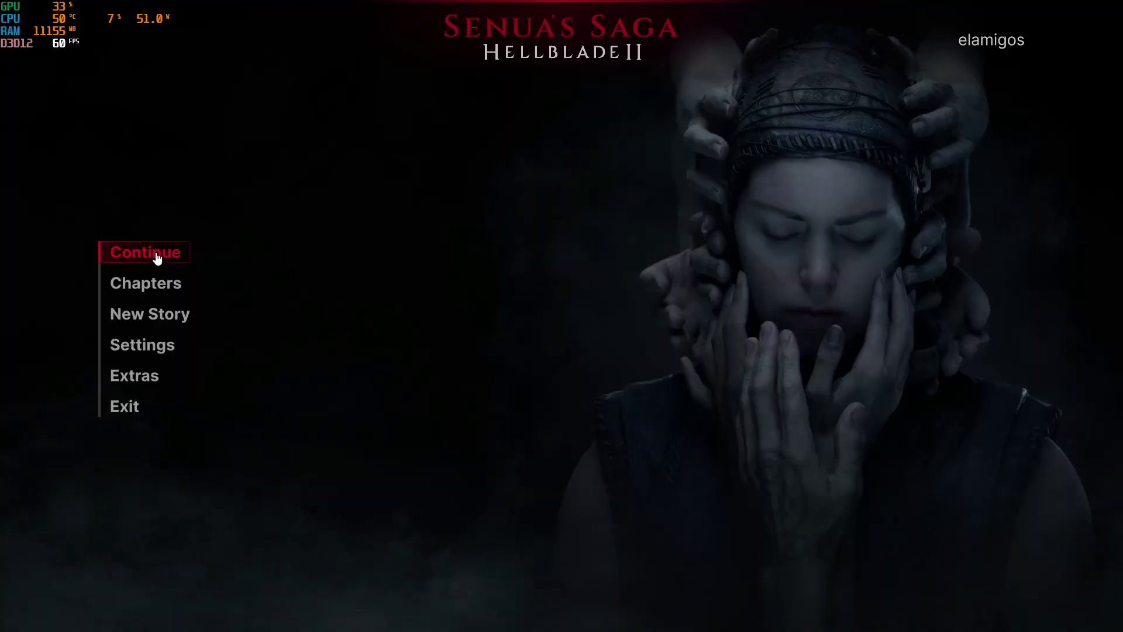
# Step: Return to the game's chapter list and open the Ástríðr's Story chapter
pyautogui.click(150, 283)
pyautogui.click(798, 301)
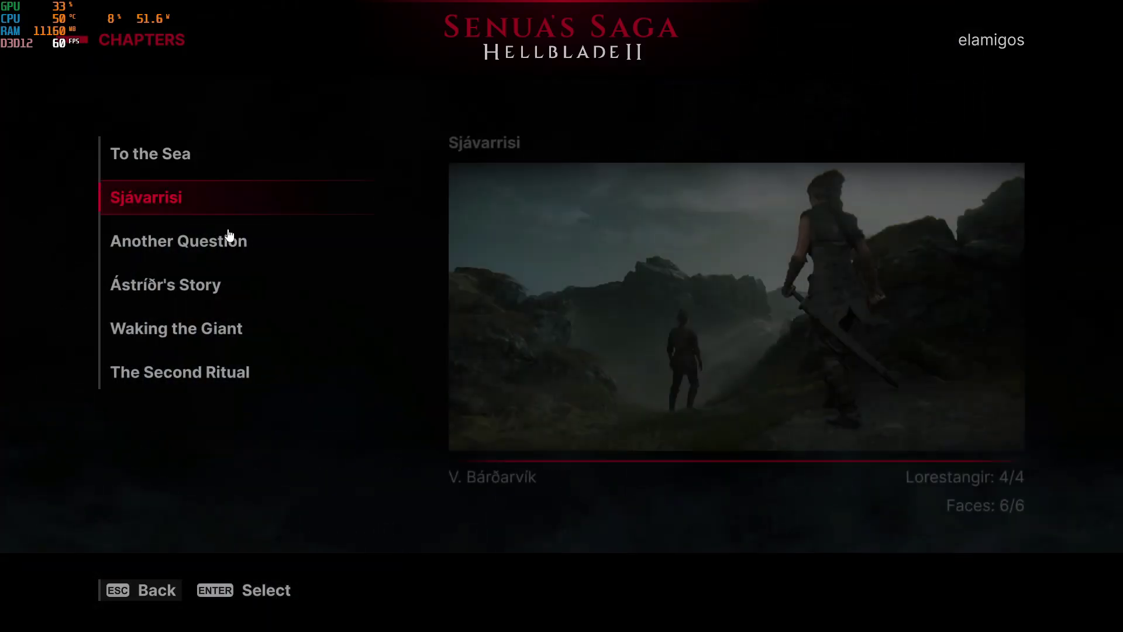
pyautogui.click(157, 287)
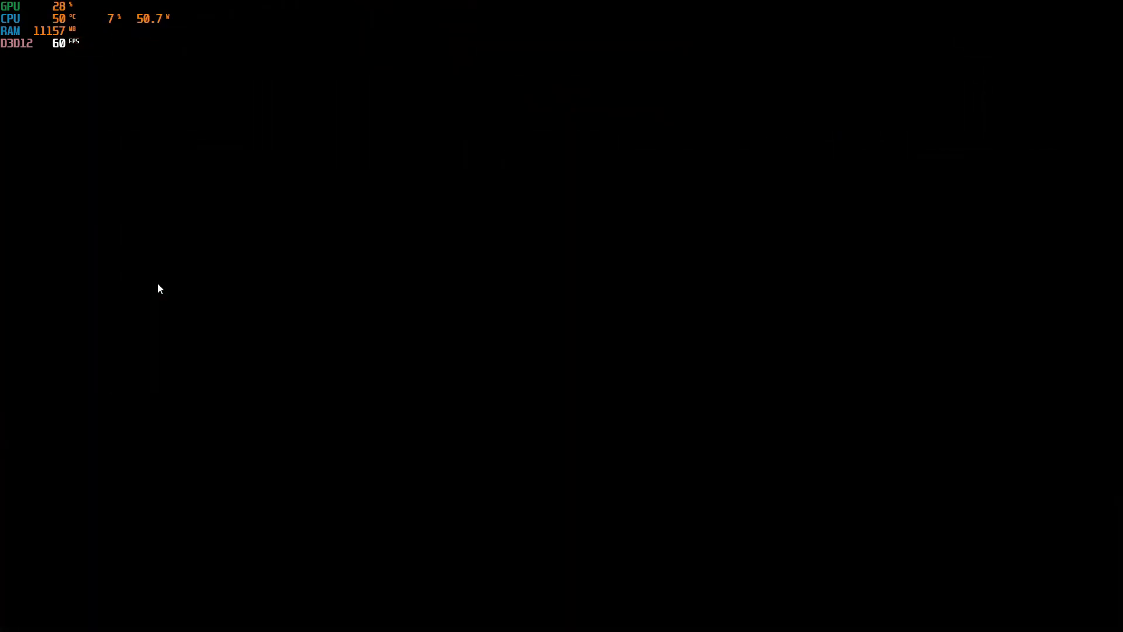